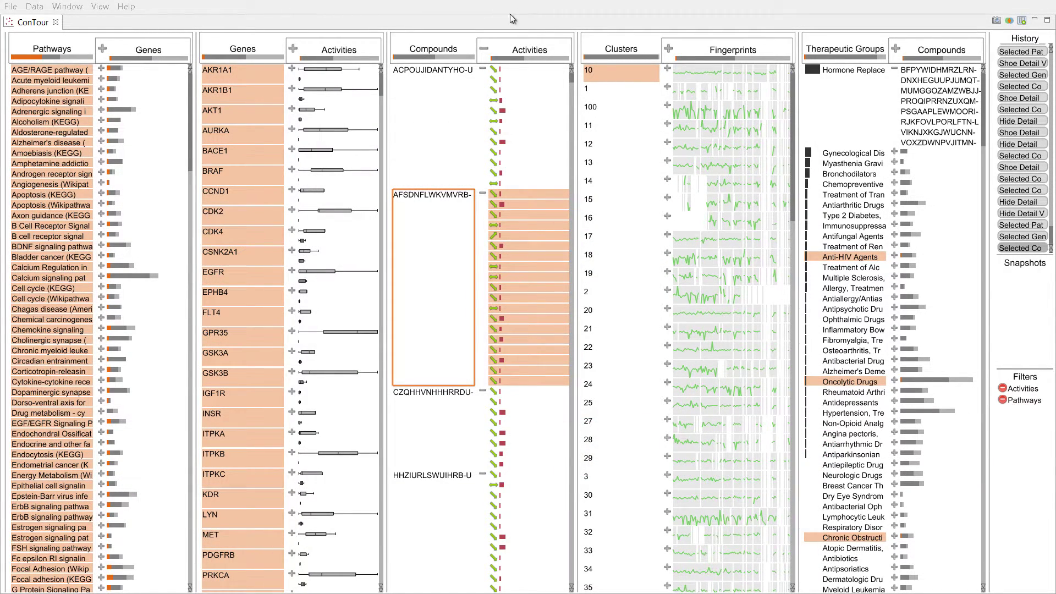
# - Highlight the items related to the compound ACPOUJIDANTYHO, then those related to the gene BRAF
pyautogui.click(429, 159)
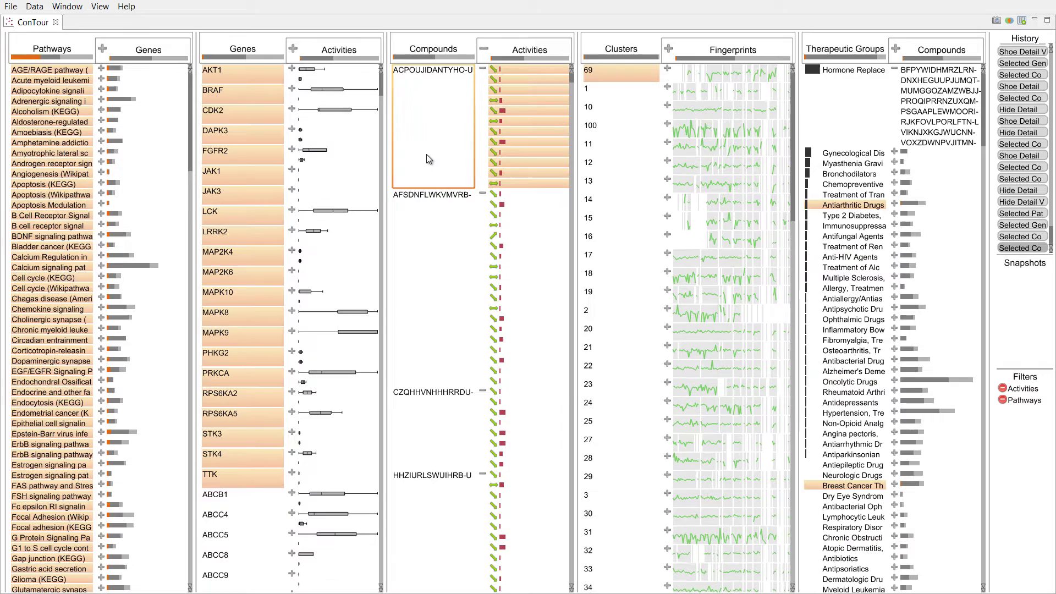
pyautogui.click(228, 91)
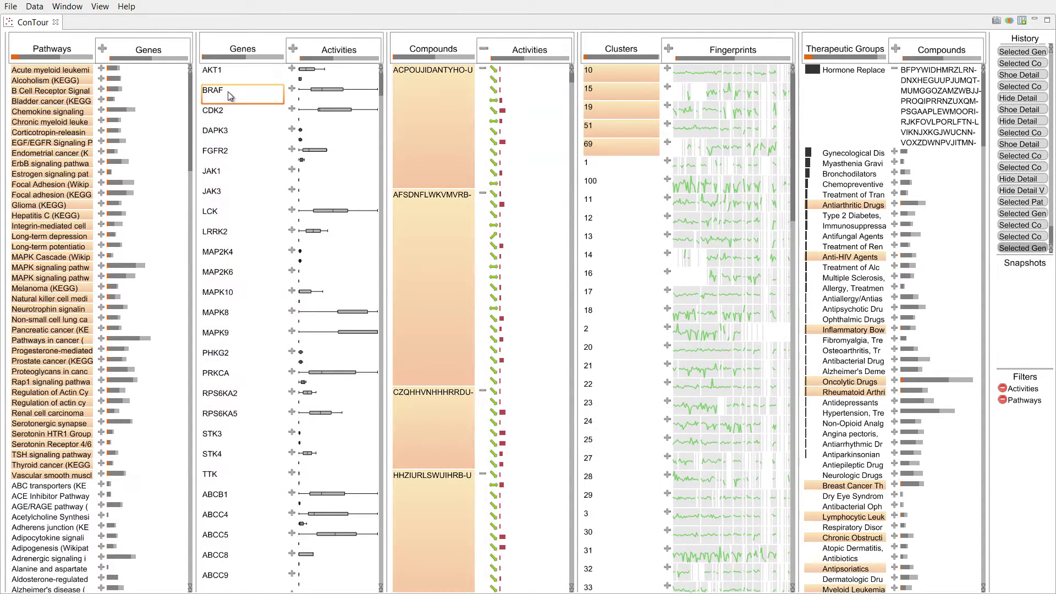
# - Show the Bladder cancer (KEGG) pathway in detail and select the Raf node in its diagram
pyautogui.click(69, 103)
pyautogui.rightClick(68, 100)
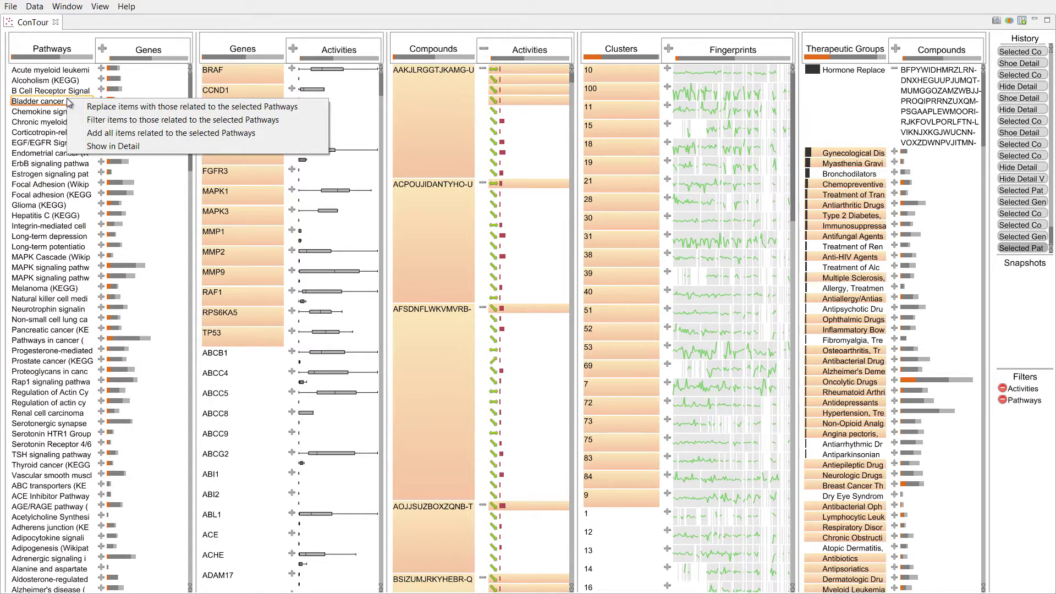
pyautogui.click(111, 147)
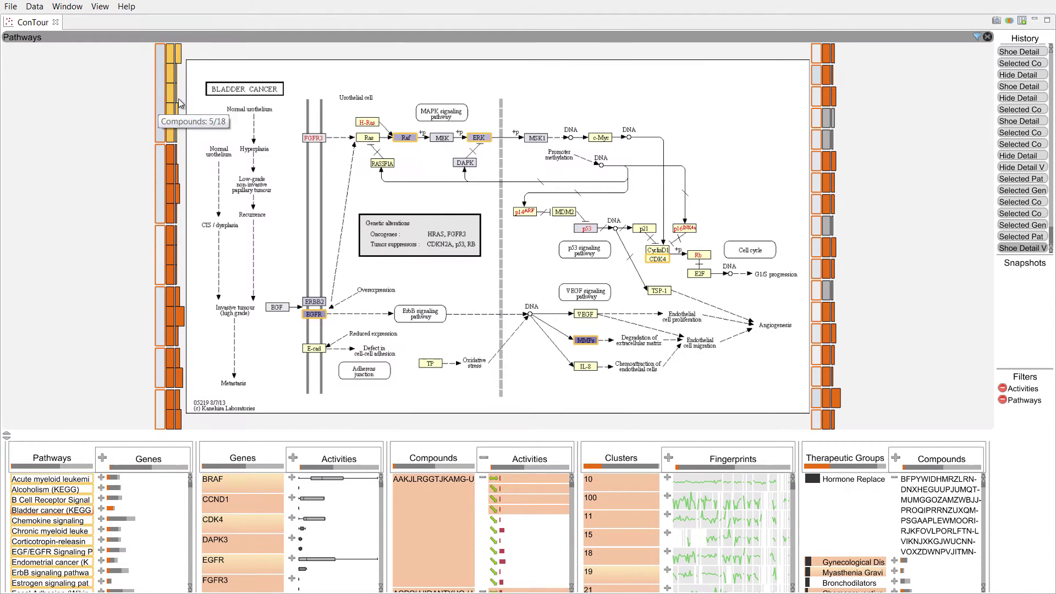
pyautogui.click(412, 138)
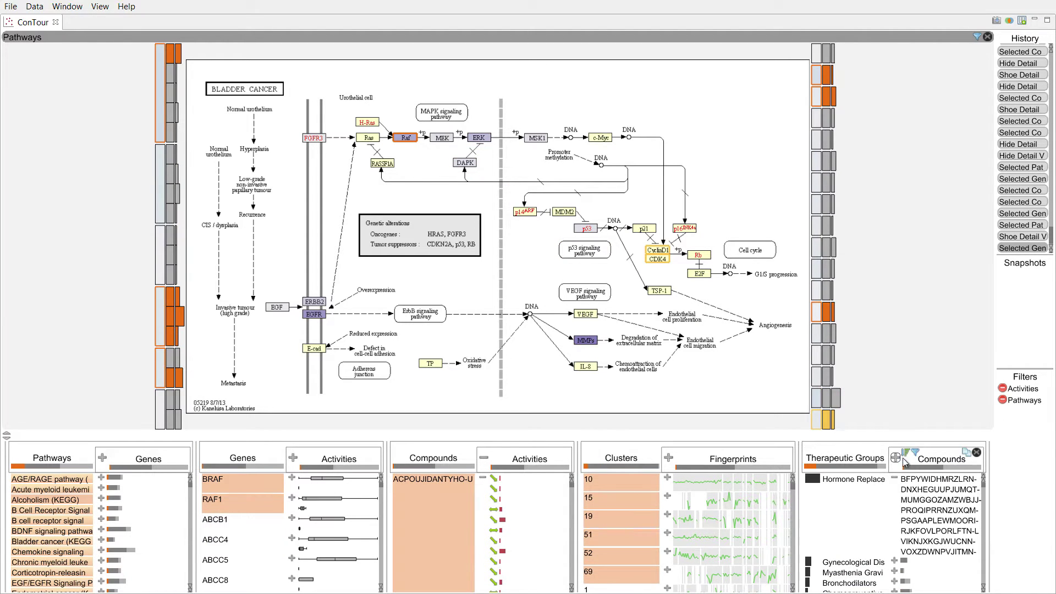
# - Show the compound DNXHEGUUPJUMQT under Hormone Replacement in detail, then select the compound BFPYWIDHMRZLRN in the same group
pyautogui.click(926, 490)
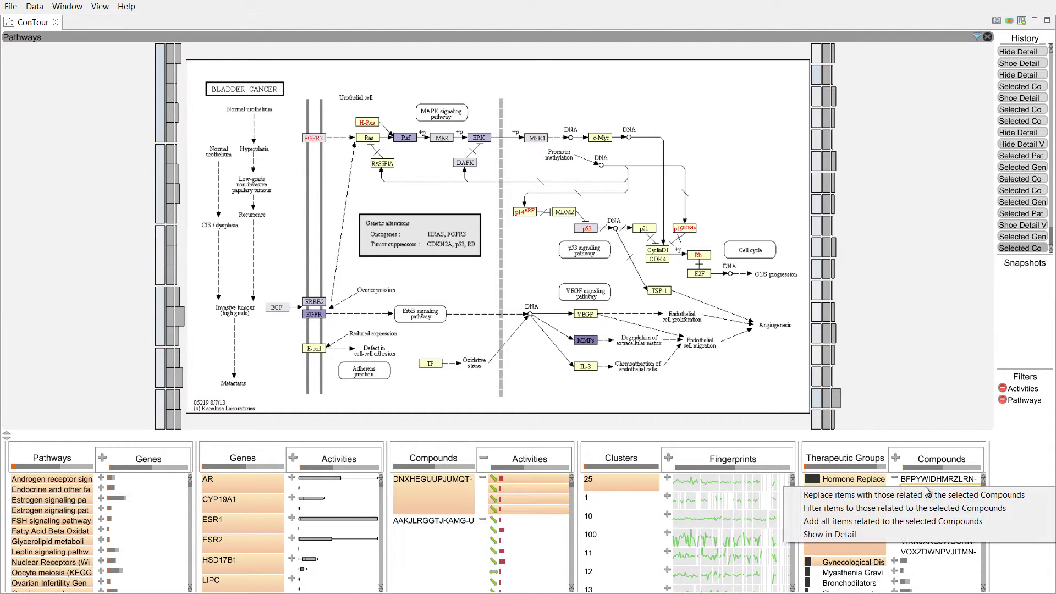
pyautogui.rightClick(926, 489)
pyautogui.click(830, 535)
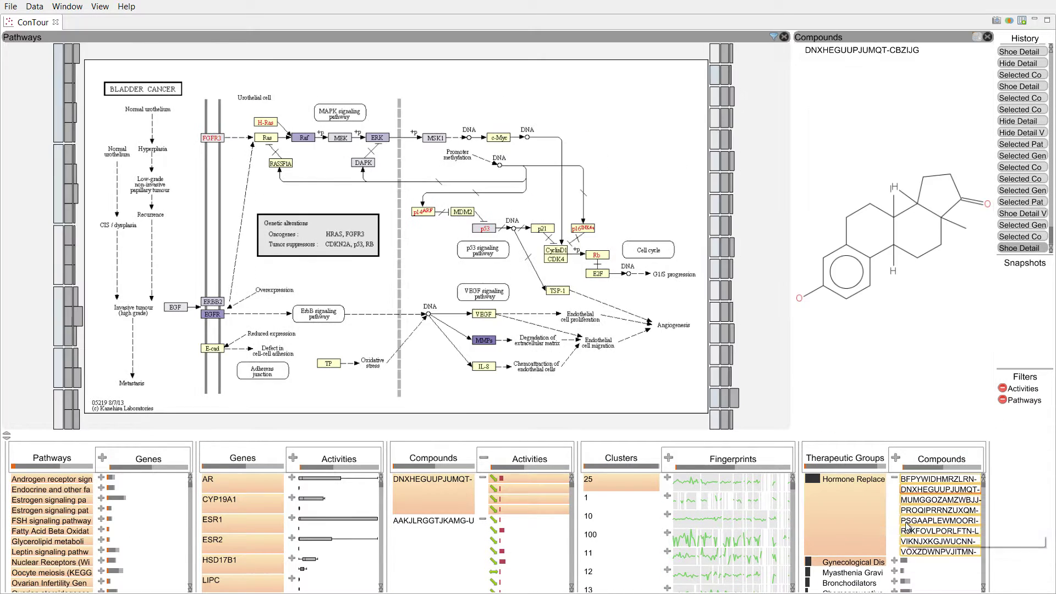
pyautogui.click(929, 479)
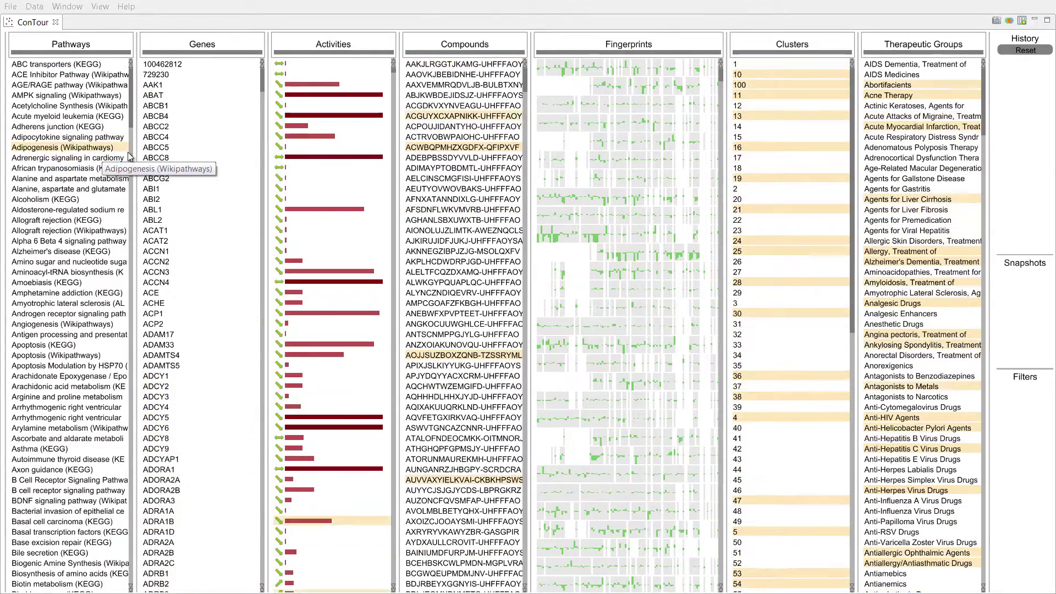
# - Select the genes ABCC8, ABCG2 and ABL2 together, then select only the gene ABCC5
pyautogui.click(161, 158)
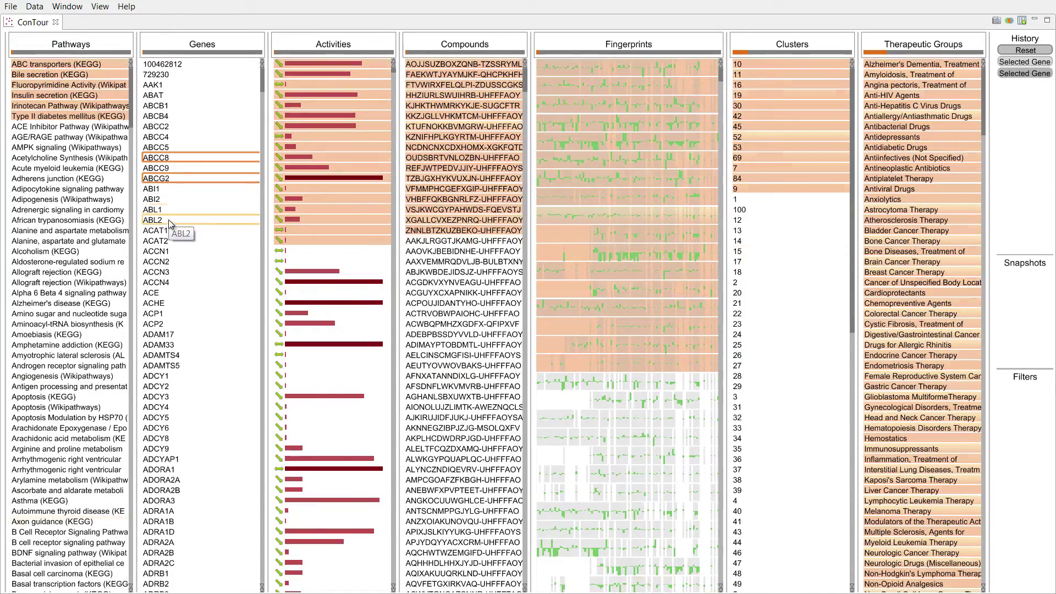
pyautogui.click(170, 222)
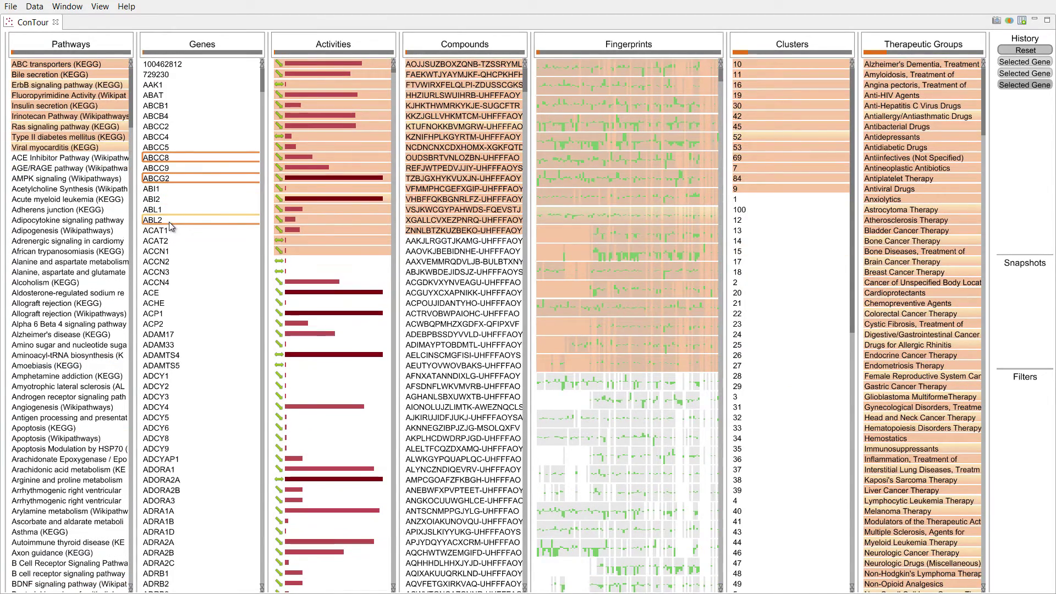
pyautogui.click(176, 147)
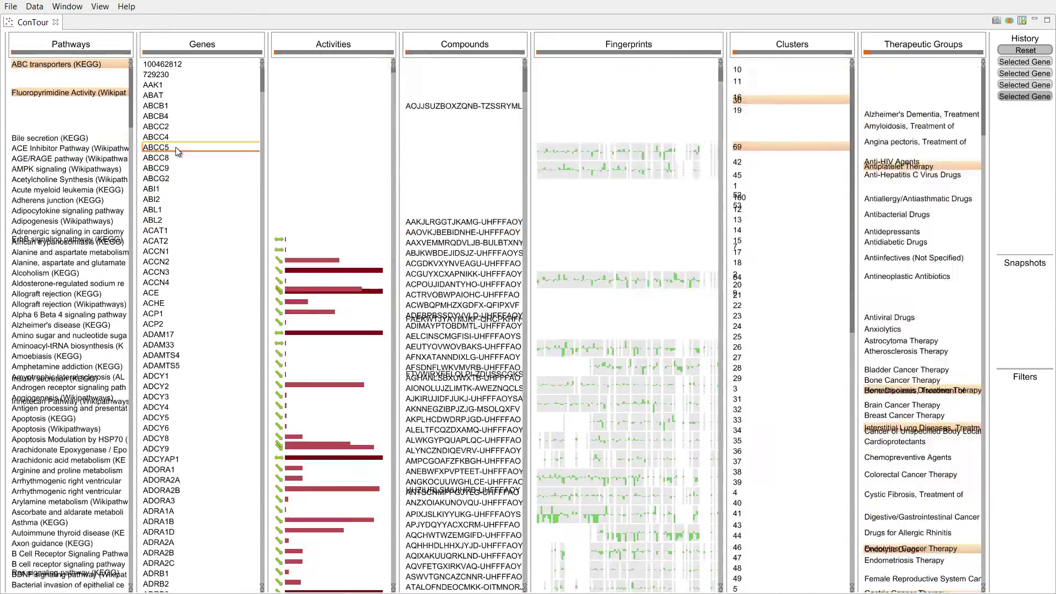
# - Switch the selection mode to intersection and select the compounds AAKJLRGGTJKAMG, ACPOUJIDANTYHO and AFSDNFLWKVMVRB together
pyautogui.click(1012, 20)
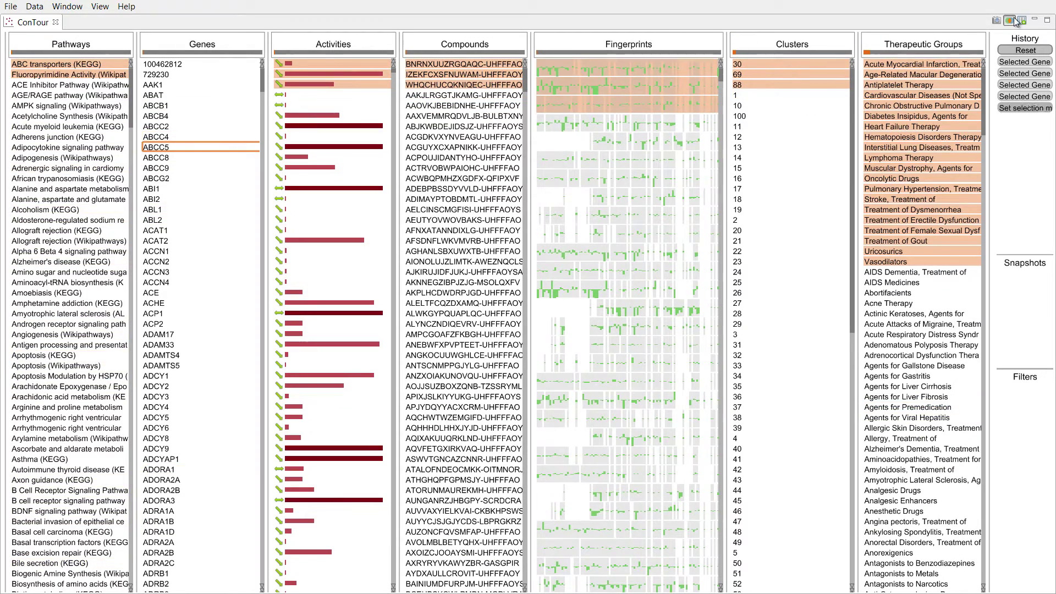
pyautogui.click(434, 96)
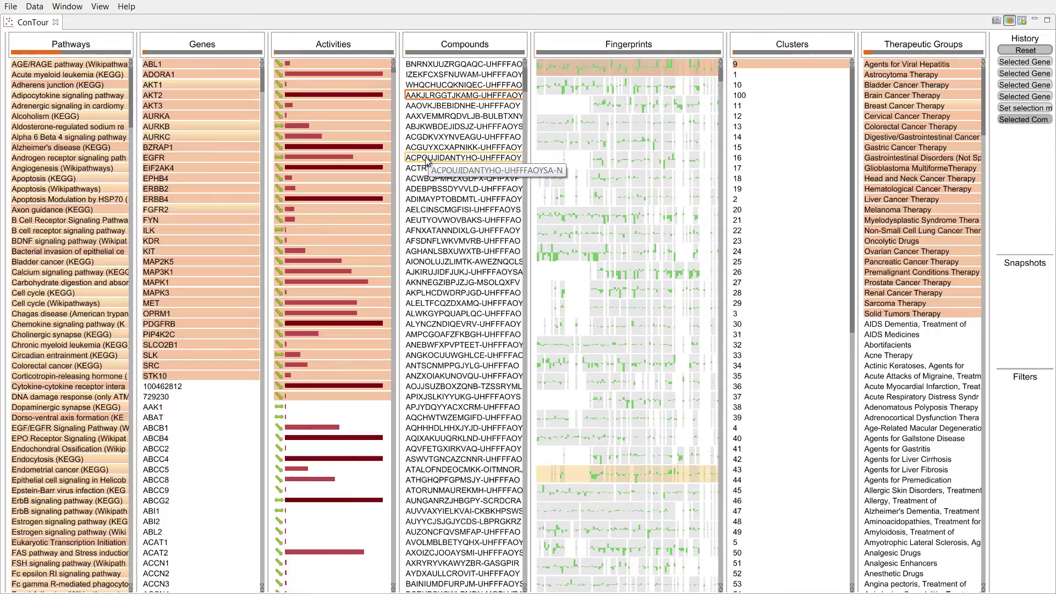
pyautogui.click(427, 158)
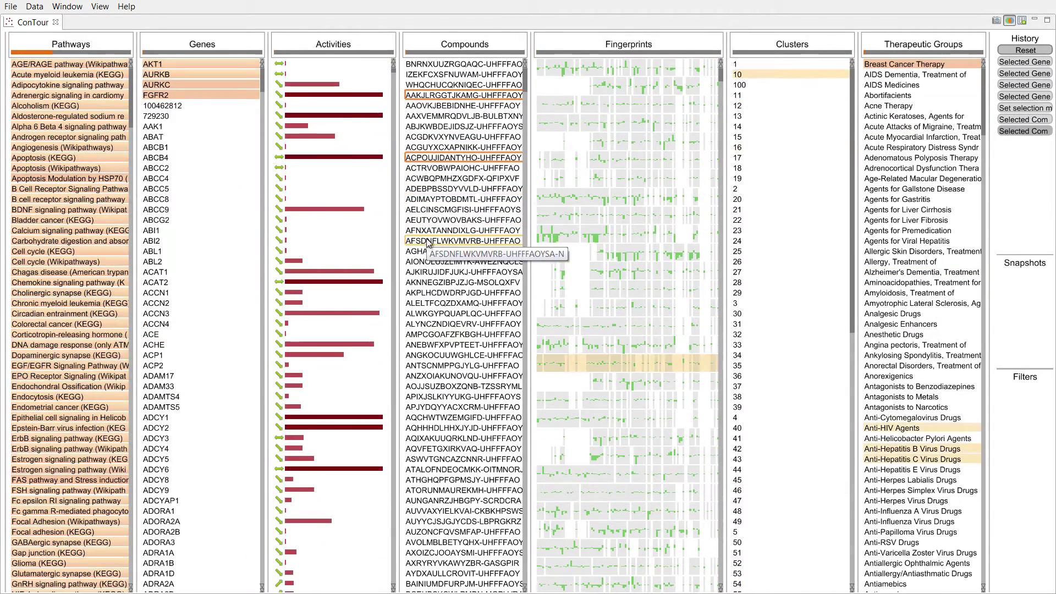
pyautogui.click(427, 241)
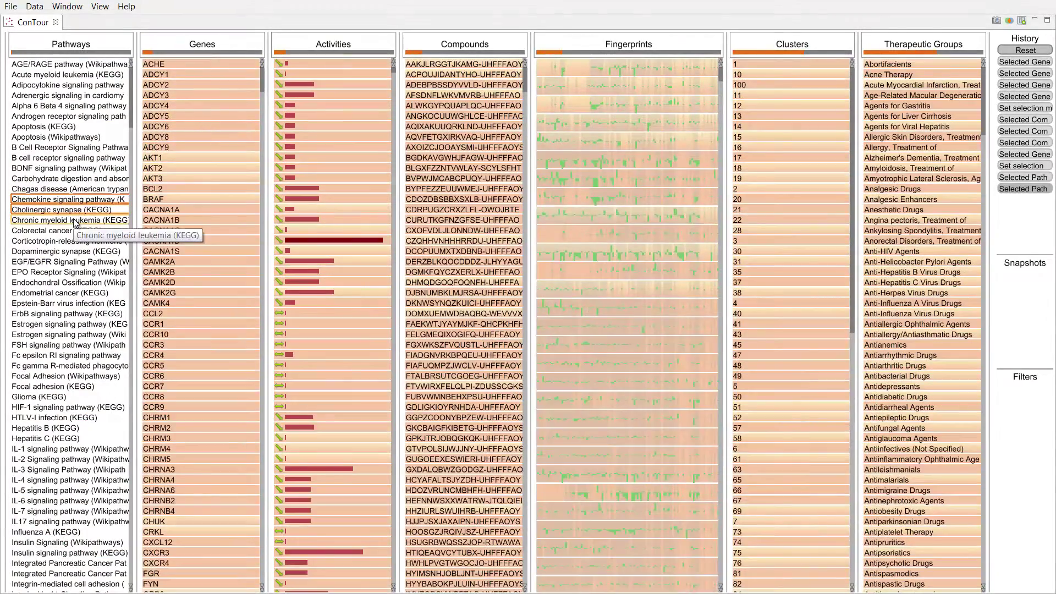
# - Add Chronic myeloid leukemia (KEGG) to the selected pathways and filter all items to those related to the selection
pyautogui.keyDown('ctrl'); pyautogui.click(74, 220); pyautogui.keyUp('ctrl')
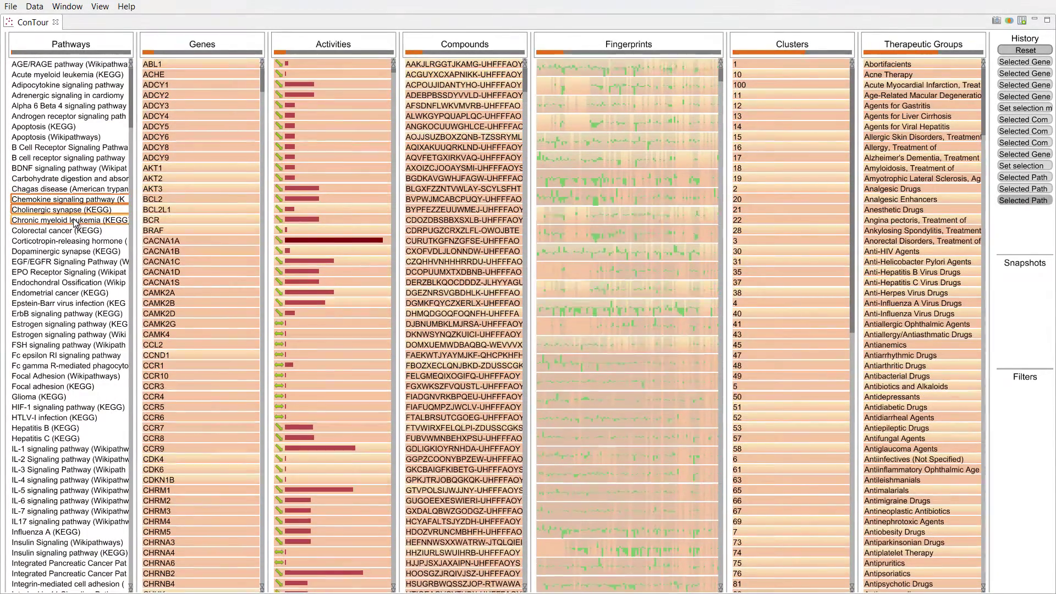
pyautogui.rightClick(74, 220)
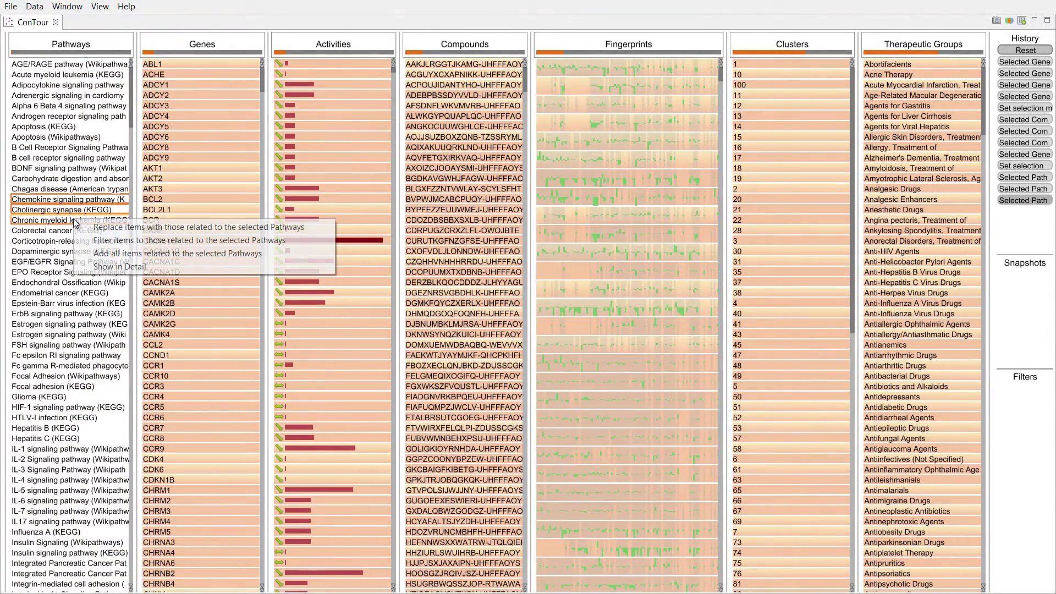
pyautogui.click(118, 246)
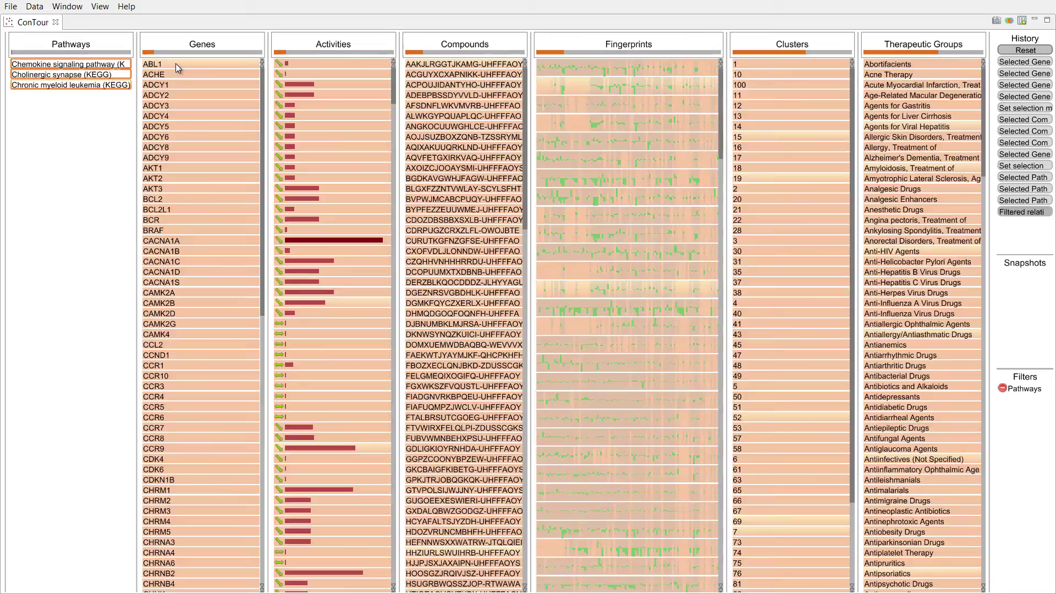
# - Filter the items to those related to the gene ABL1
pyautogui.click(176, 64)
pyautogui.rightClick(176, 64)
pyautogui.click(213, 83)
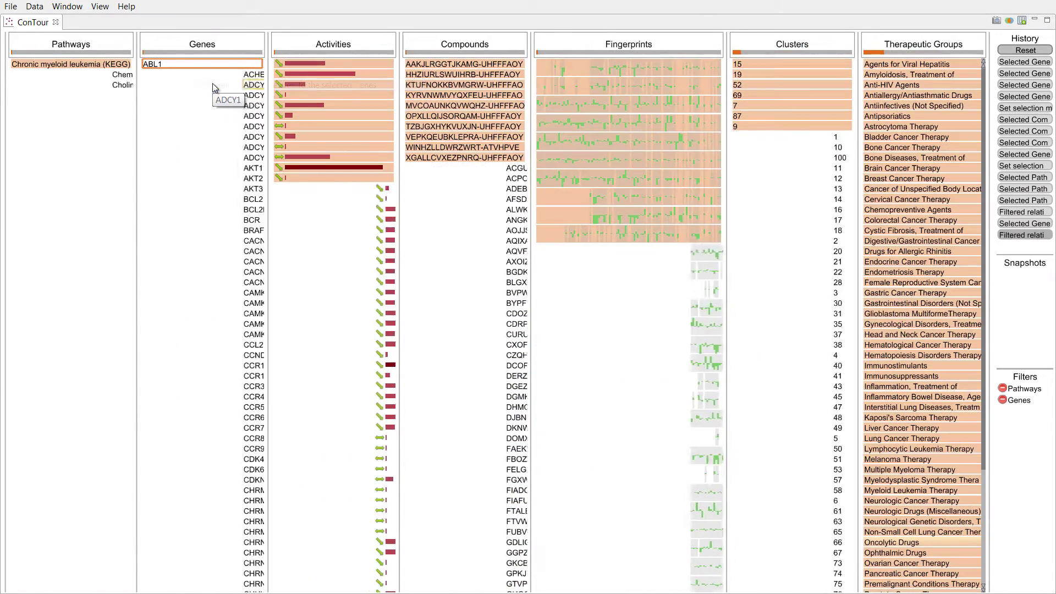
# - Select clusters 15 and 19 and add all items related to them
pyautogui.click(743, 64)
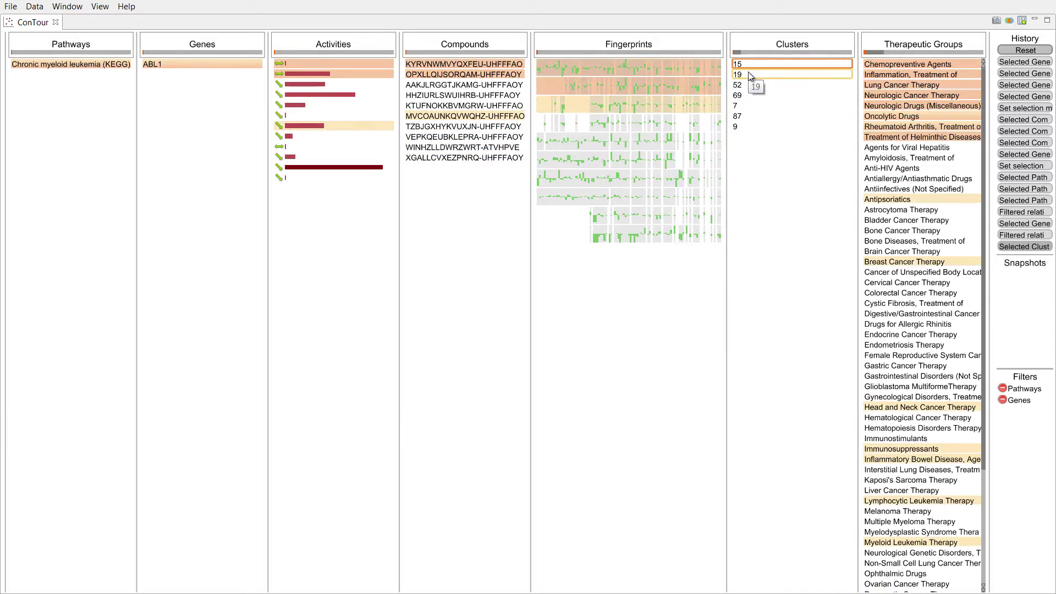
pyautogui.keyDown('ctrl'); pyautogui.click(748, 74); pyautogui.keyUp('ctrl')
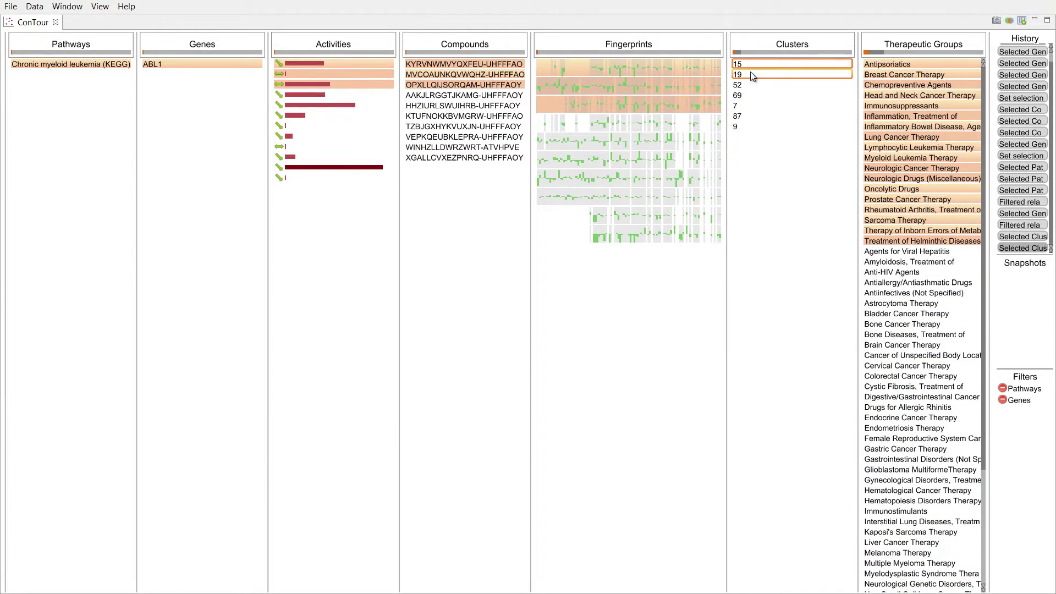
pyautogui.rightClick(750, 72)
pyautogui.click(784, 105)
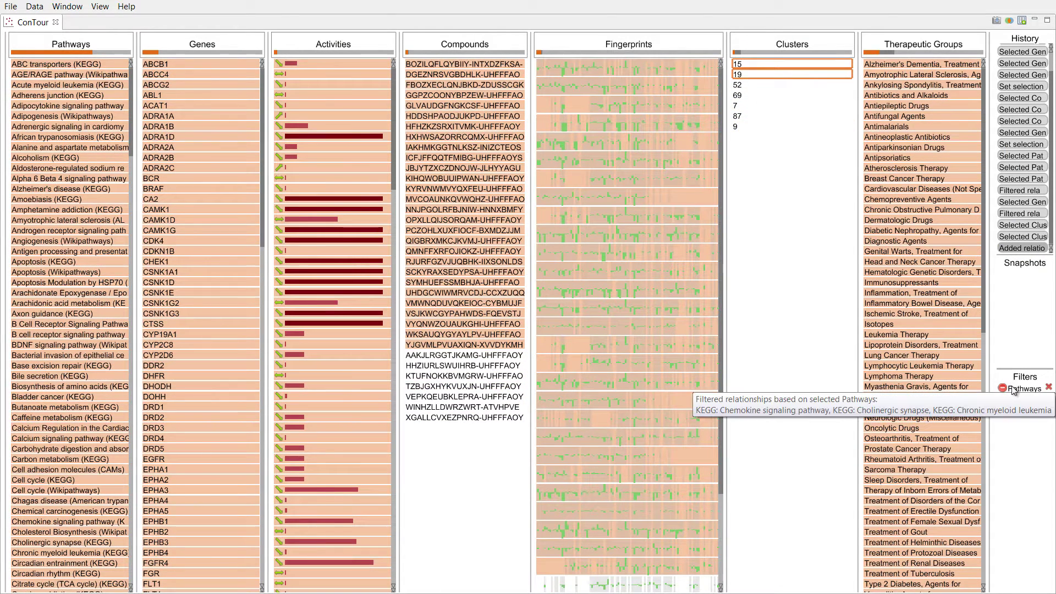
# - Remove the Genes, Clusters and Pathways filters
pyautogui.moveTo(1014, 419)
pyautogui.moveTo(1034, 402)
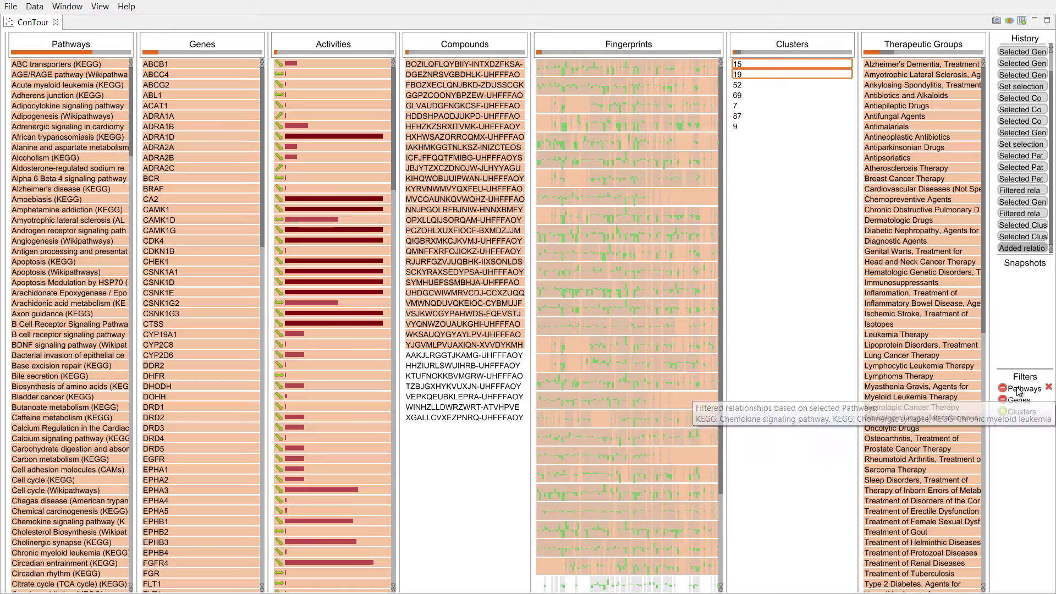
pyautogui.click(1049, 399)
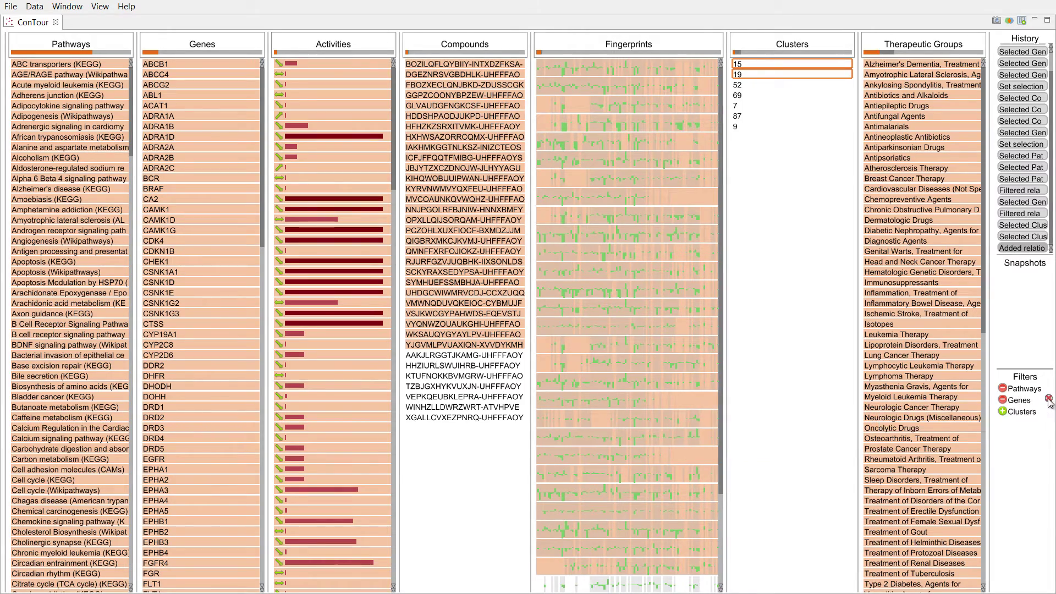
pyautogui.click(1049, 400)
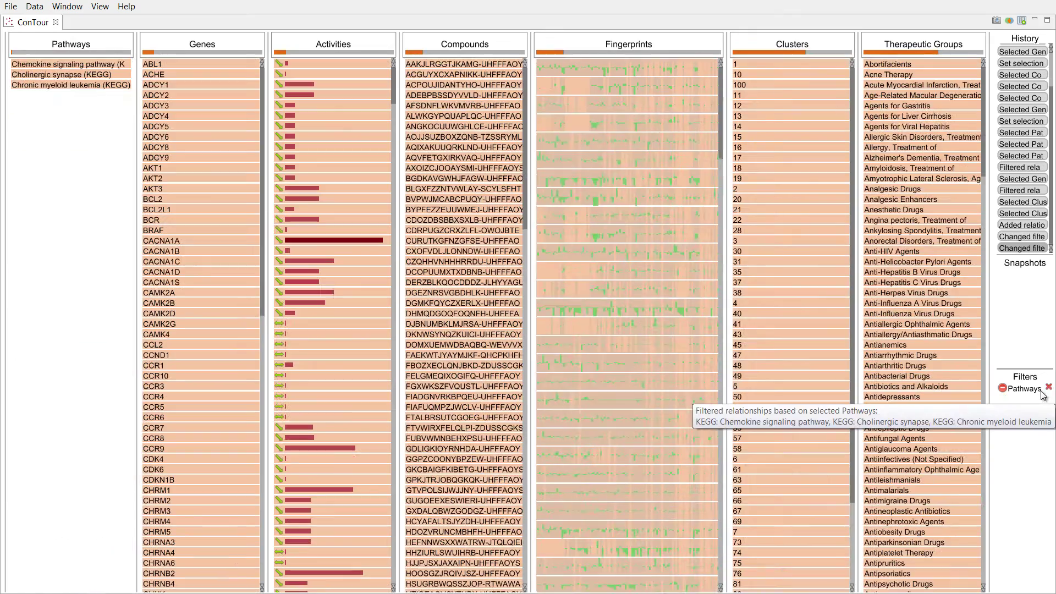
pyautogui.click(1049, 388)
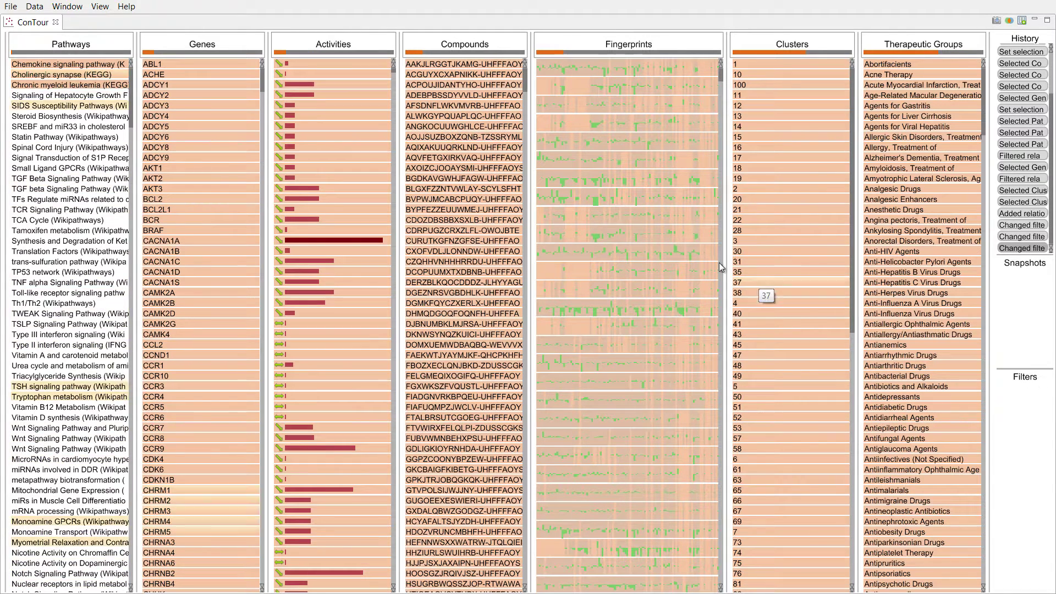
# - Filter the pathways by the text "cancer", updating all columns
pyautogui.click(27, 36)
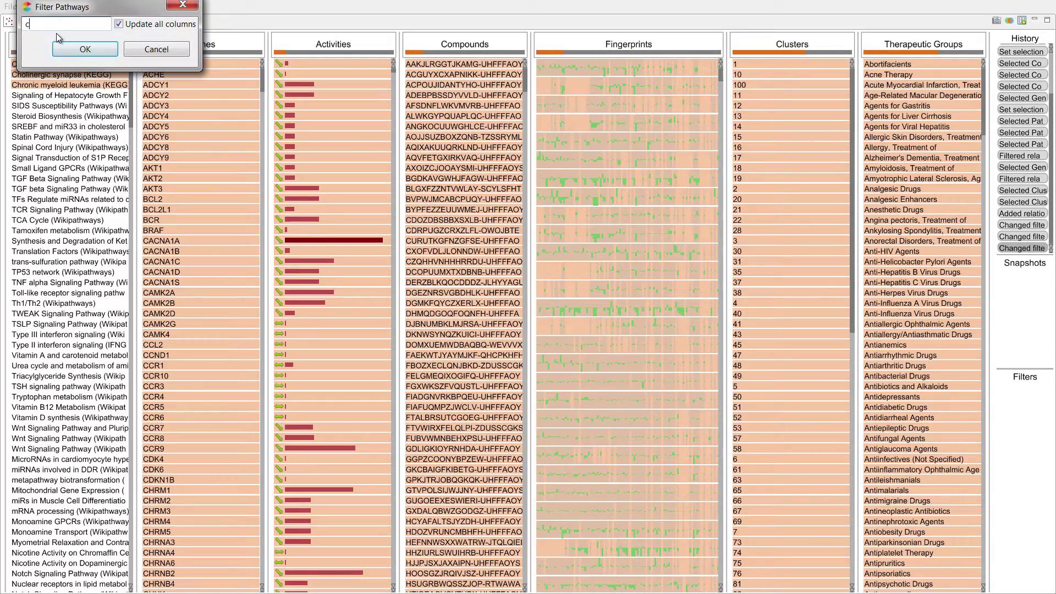
pyautogui.write('cancer')
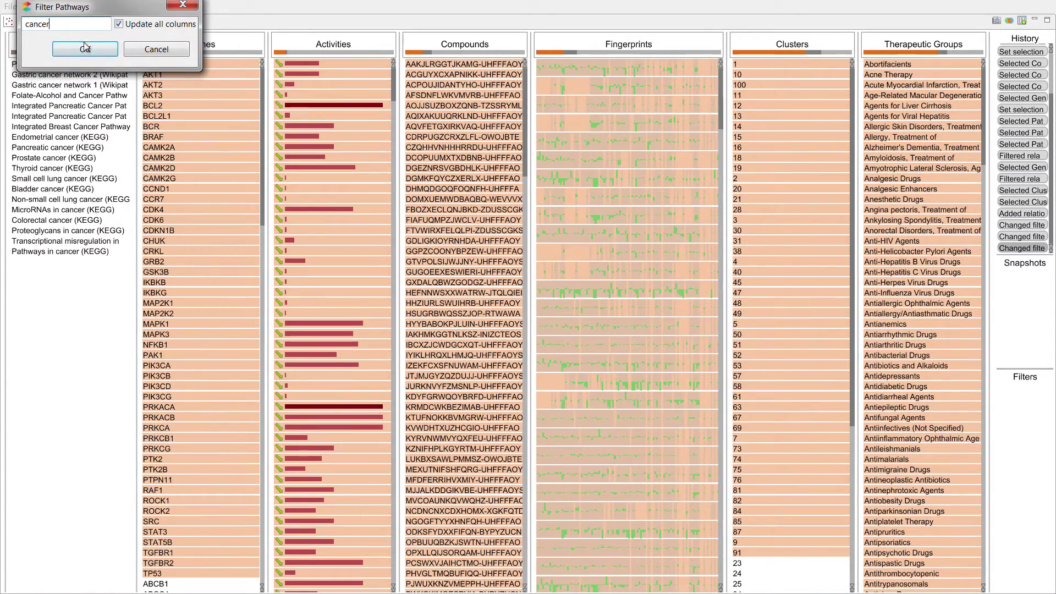
pyautogui.click(85, 49)
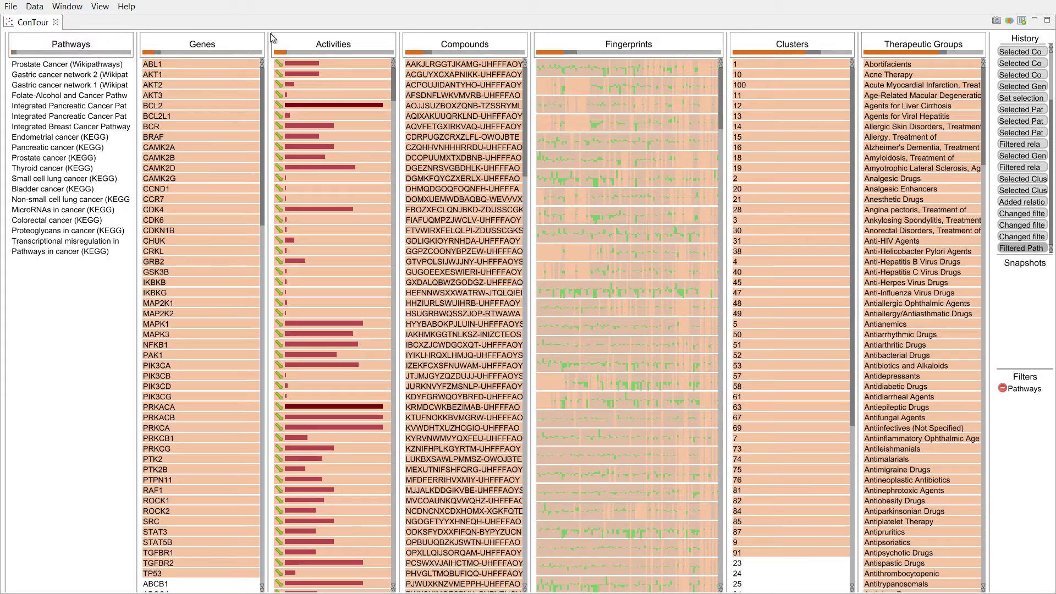
# - Filter the activities by attribute, with a micromolar_activity upper limit of 1 and the inhibitionOrActivation filter enabled
pyautogui.click(289, 38)
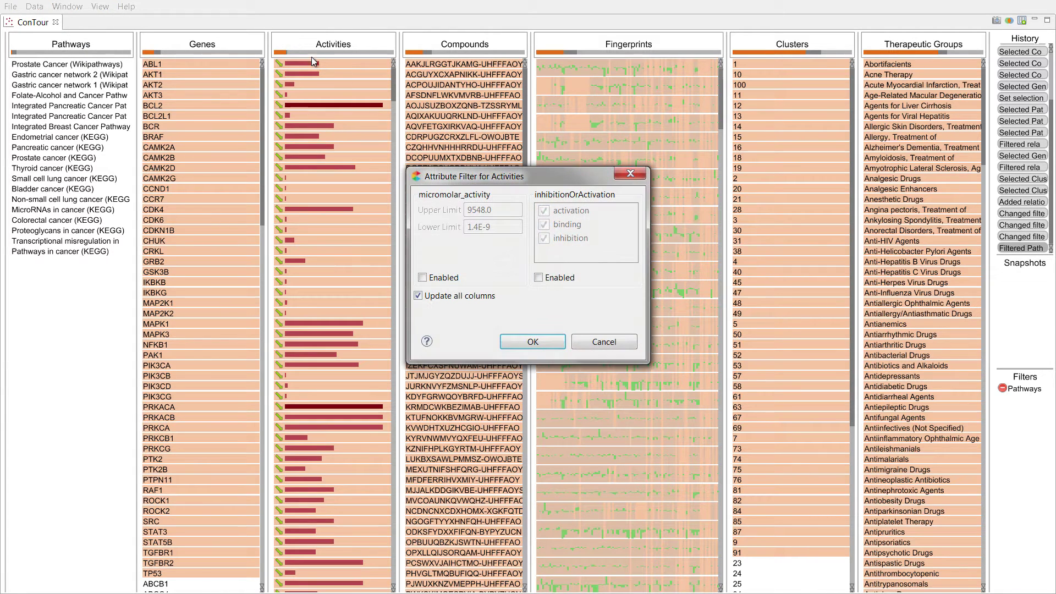
pyautogui.click(423, 278)
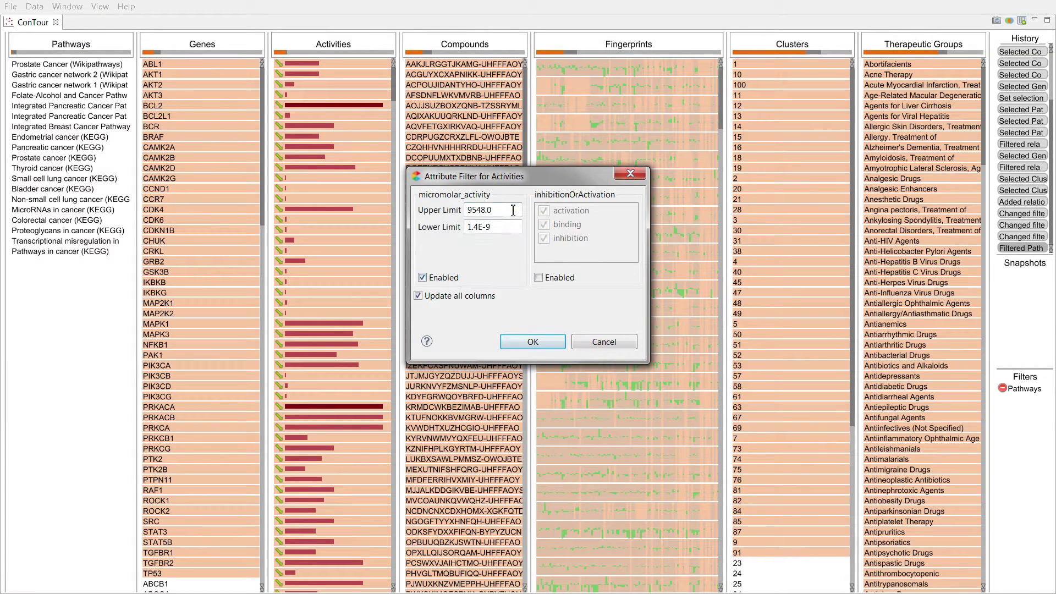
pyautogui.write('1')
pyautogui.click(538, 278)
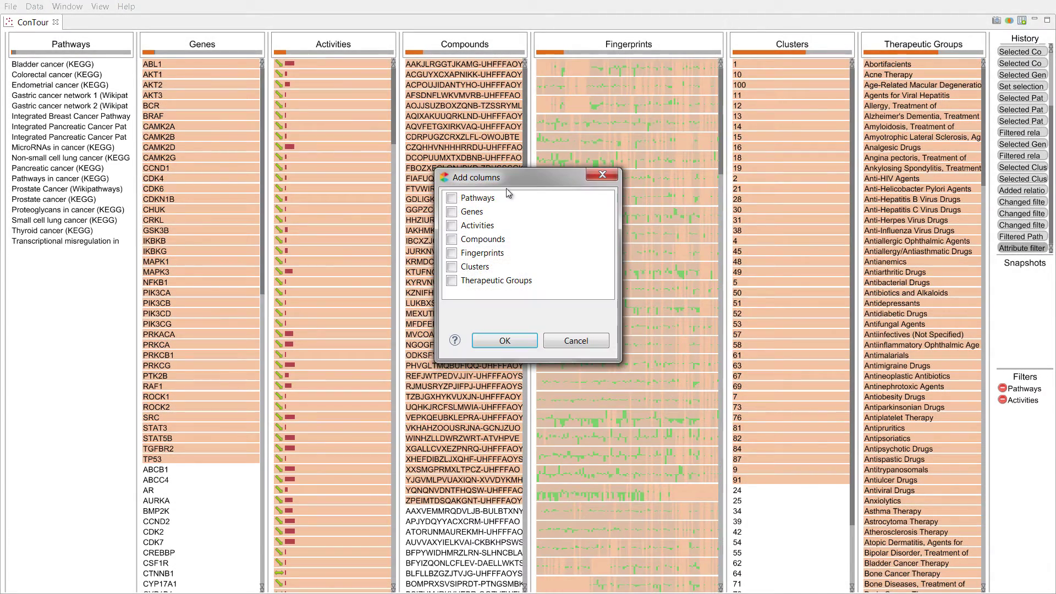
# - Add a second Pathways column and remove it again
pyautogui.click(452, 198)
pyautogui.click(507, 341)
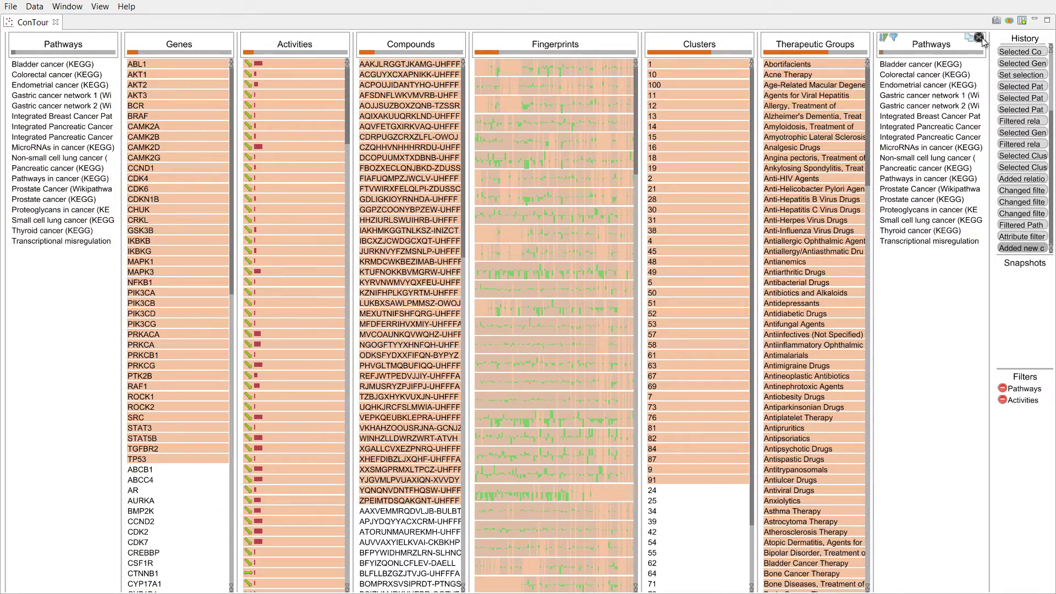
pyautogui.click(979, 38)
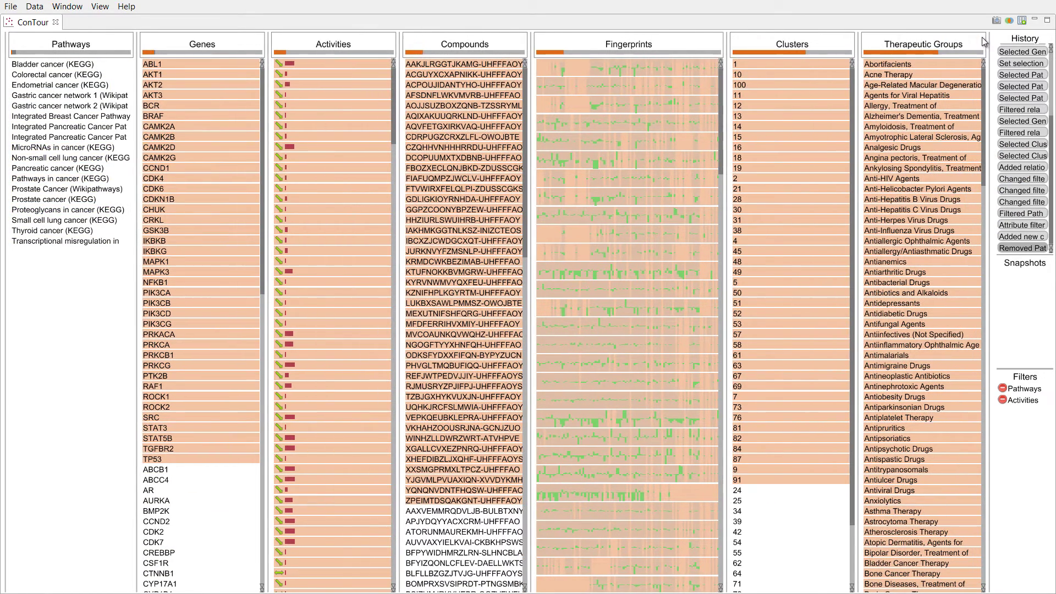
# - Move the Clusters column behind the Therapeutic Groups column
pyautogui.moveTo(789, 48)
pyautogui.moveTo(790, 48); pyautogui.dragTo(991, 43)
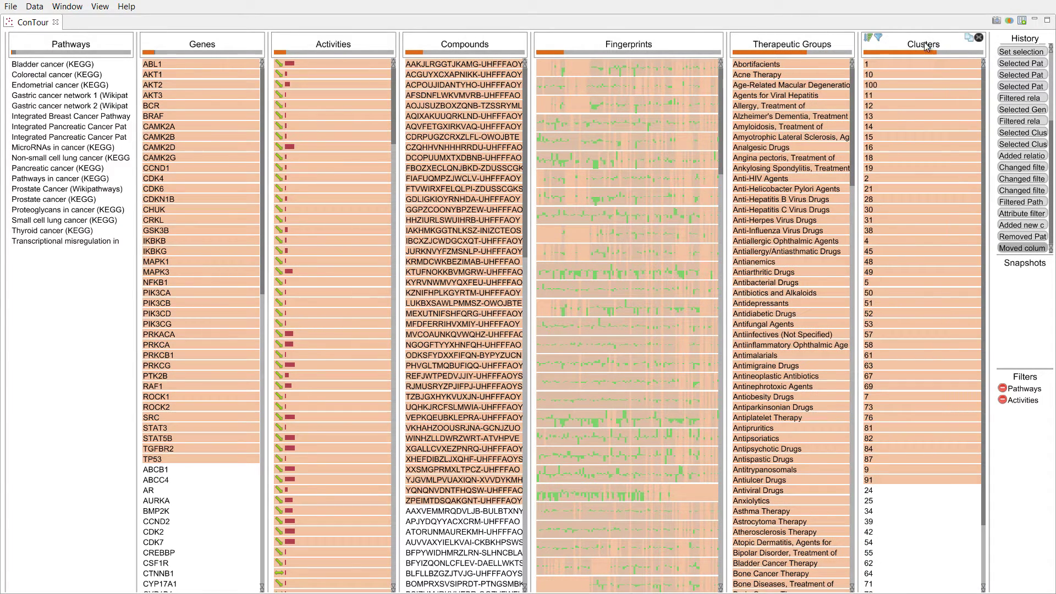
# - Add a second Clusters column before Therapeutic Groups and nest a copy of the Genes column within Pathways
pyautogui.moveTo(930, 43); pyautogui.dragTo(727, 44)
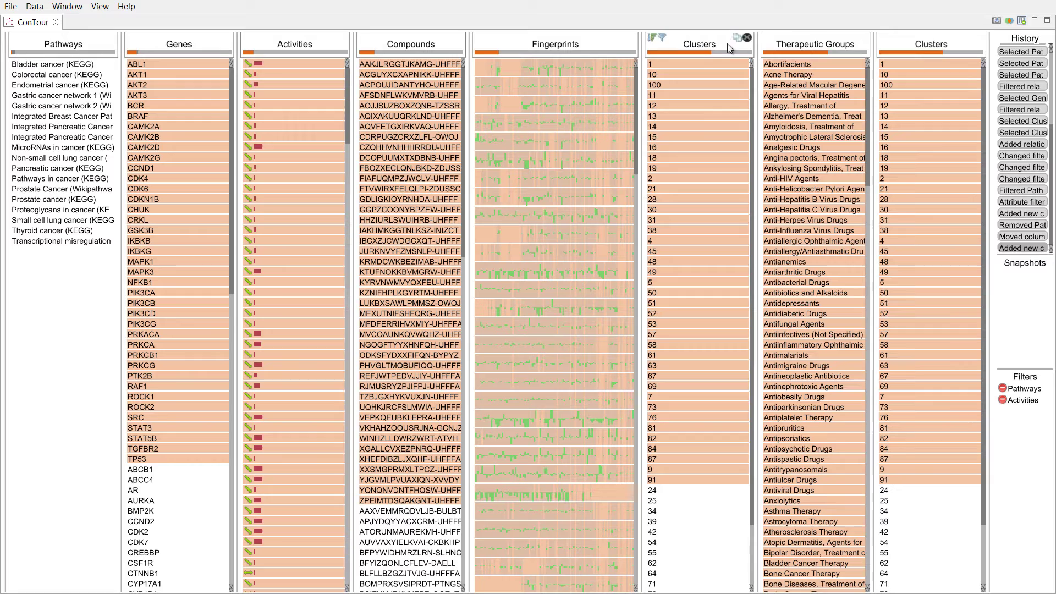
pyautogui.moveTo(183, 48)
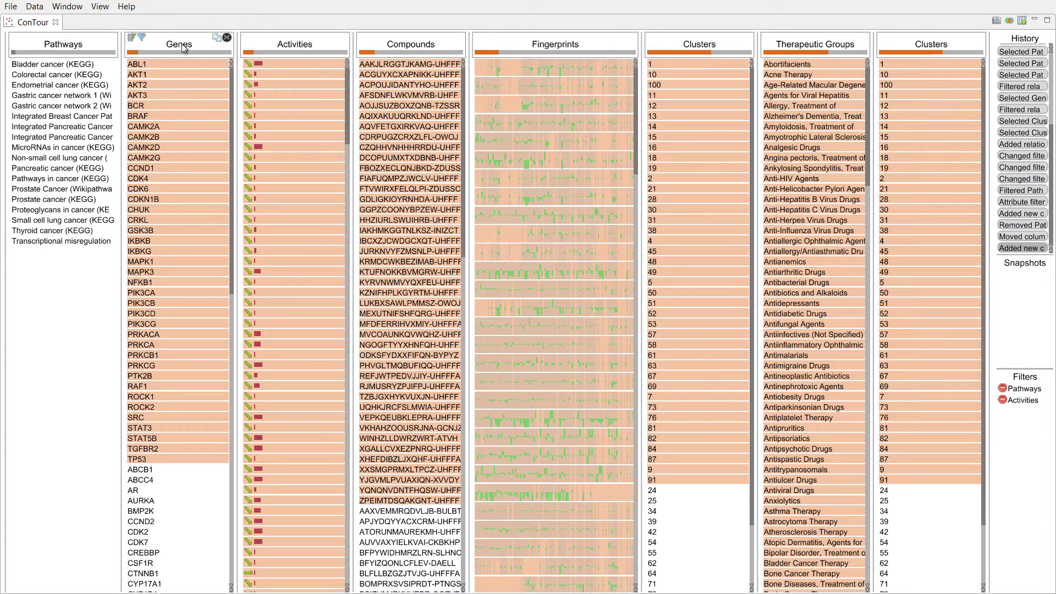
pyautogui.moveTo(184, 48); pyautogui.dragTo(98, 48)
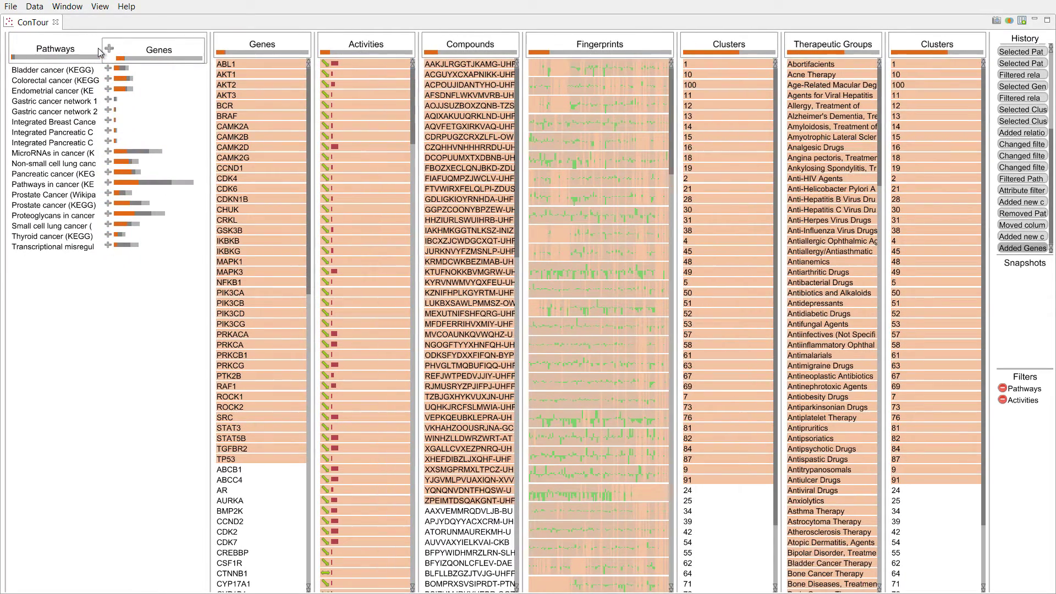
# - Select Bladder cancer (KEGG) and, after expanding and collapsing all pathways, leave only that pathway's nested genes expanded
pyautogui.click(84, 70)
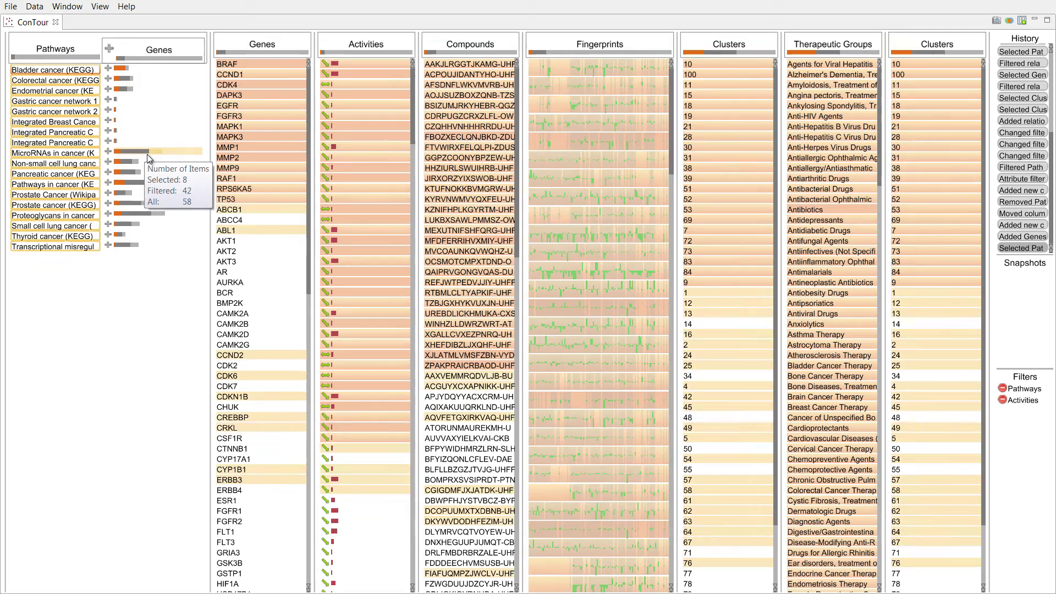
pyautogui.click(109, 49)
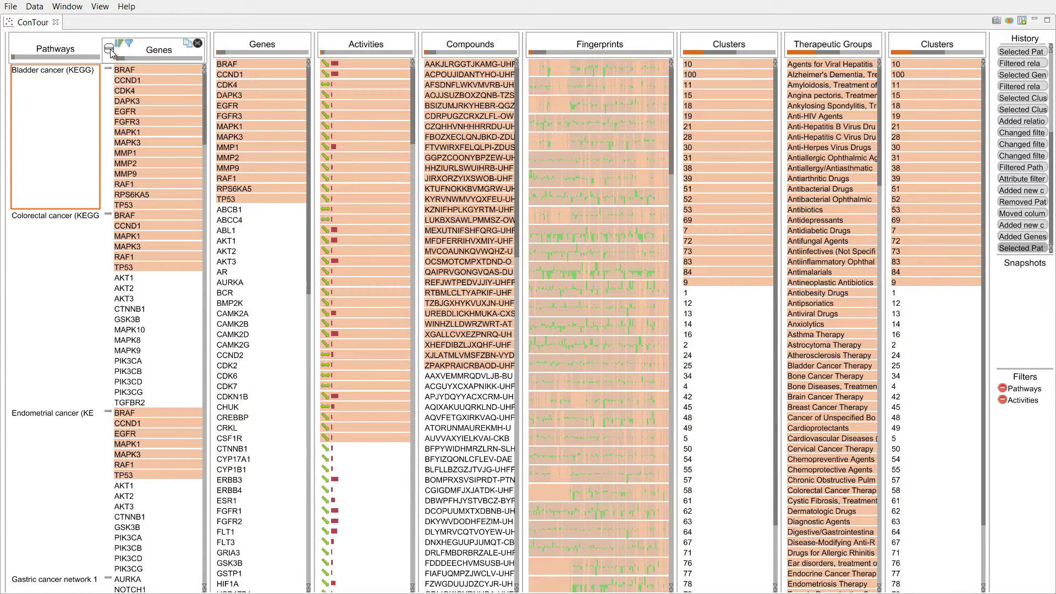
pyautogui.click(110, 49)
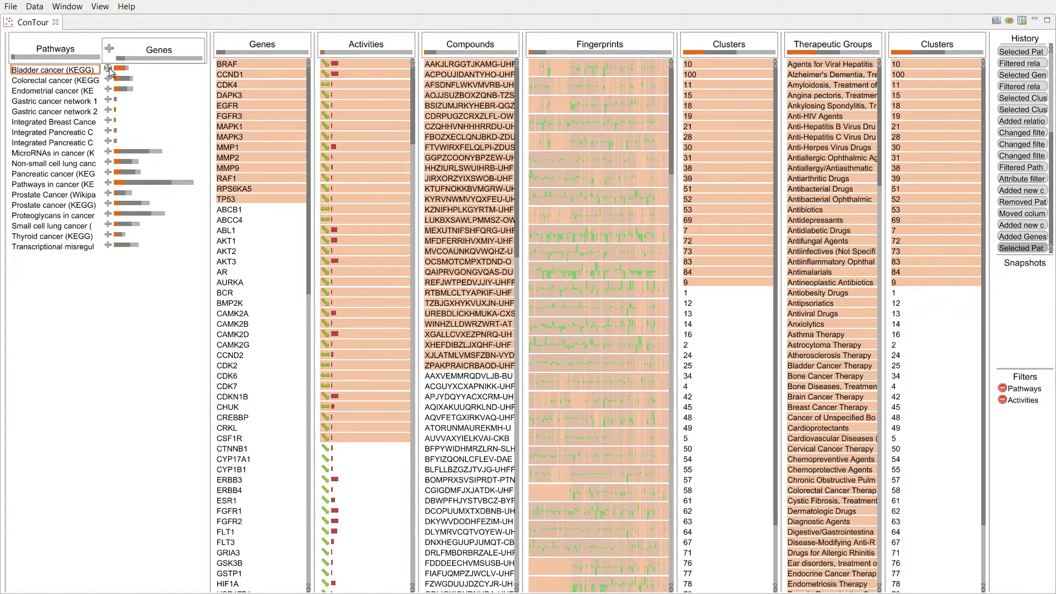
pyautogui.click(109, 69)
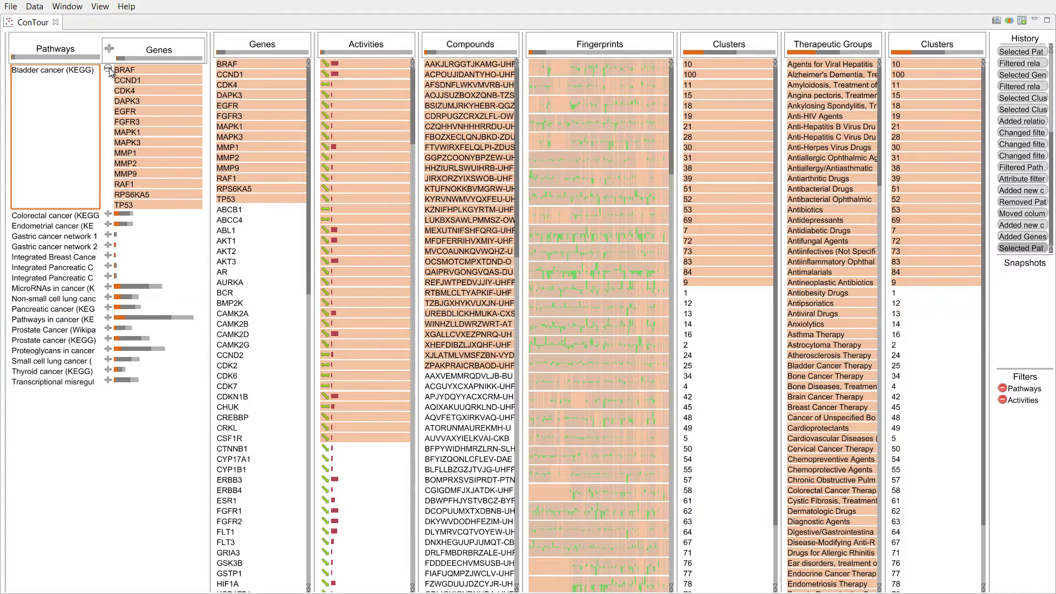
pyautogui.click(107, 224)
pyautogui.click(108, 225)
# - Nest the Activities column within Genes and the Fingerprints column within the last Clusters column
pyautogui.moveTo(363, 43); pyautogui.dragTo(282, 49)
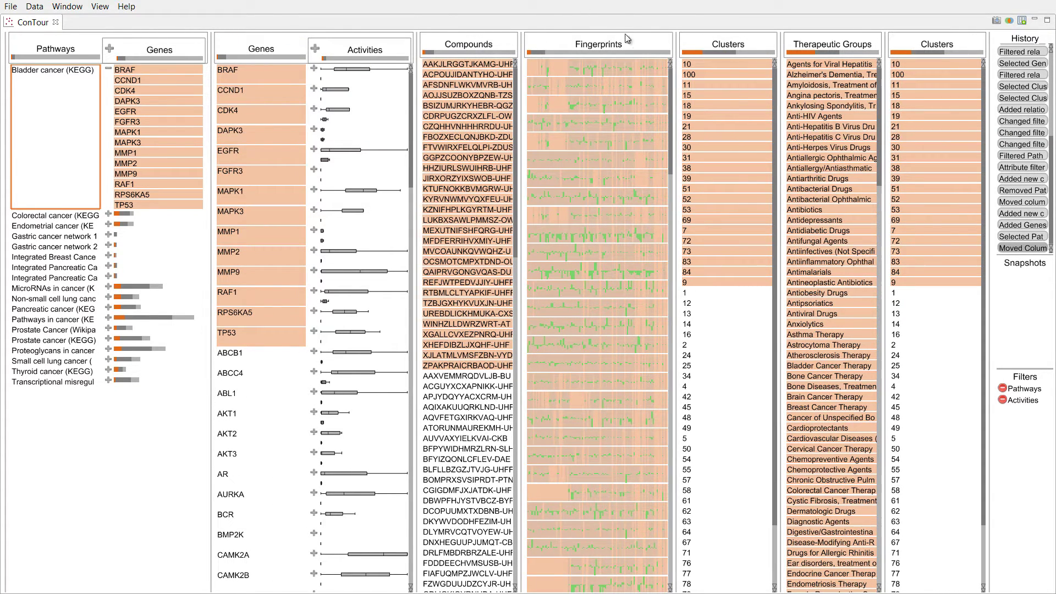
pyautogui.moveTo(590, 45); pyautogui.dragTo(946, 51)
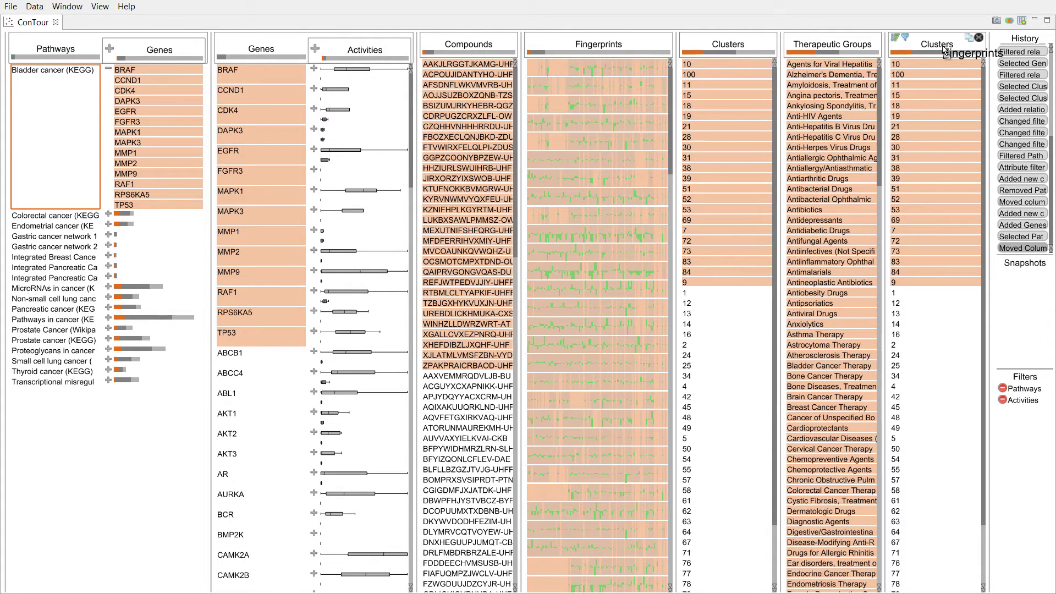
pyautogui.moveTo(946, 52); pyautogui.dragTo(942, 45)
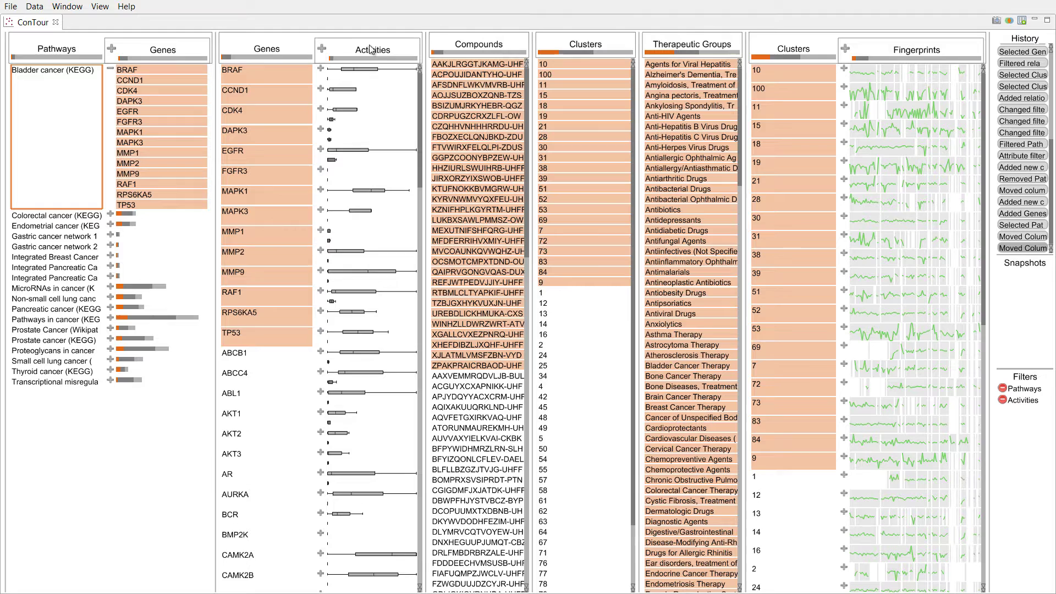
# - Switch the nested Activities summary from box plots to item-count bars and nest a copy of Compounds within Pathways
pyautogui.moveTo(371, 49)
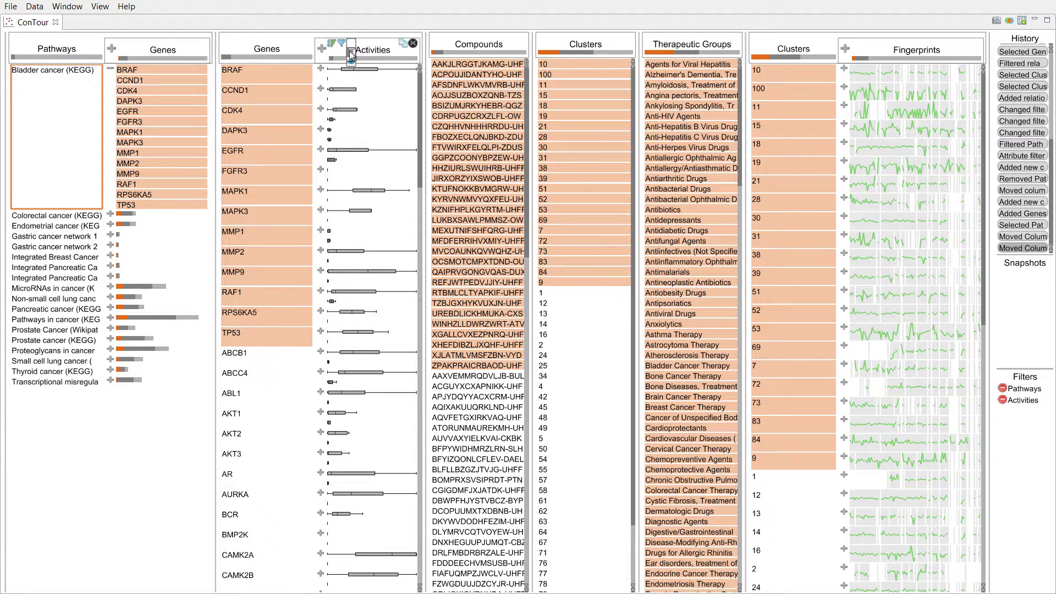
pyautogui.click(351, 53)
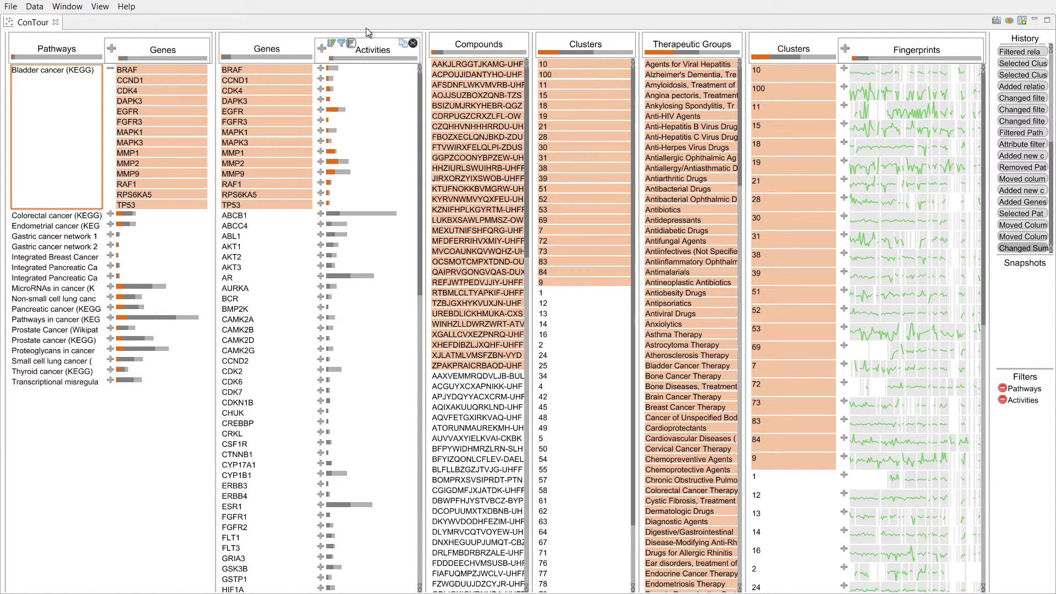
pyautogui.moveTo(479, 48)
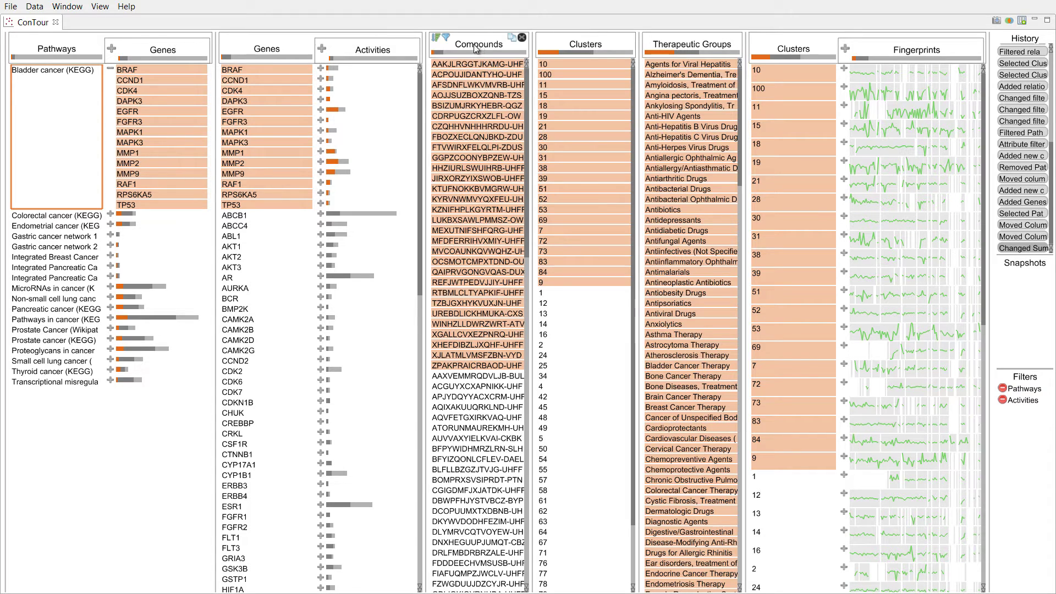
pyautogui.moveTo(477, 48); pyautogui.dragTo(69, 53)
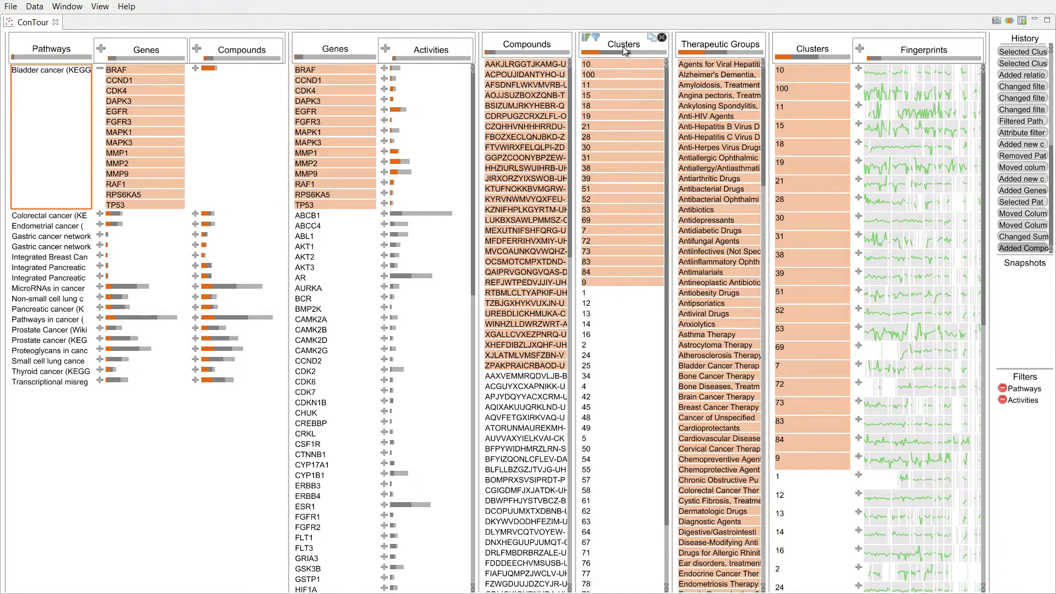
# - Move the middle Clusters column into Therapeutic Groups and nest a copy of Compounds within those Clusters
pyautogui.moveTo(622, 46); pyautogui.dragTo(722, 49)
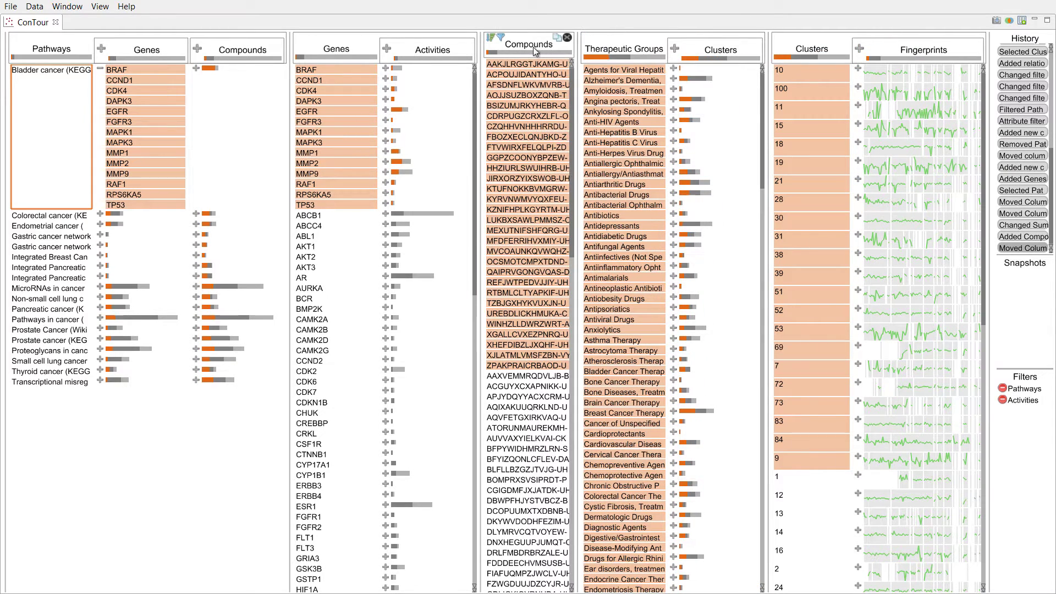
pyautogui.moveTo(649, 68); pyautogui.dragTo(744, 62)
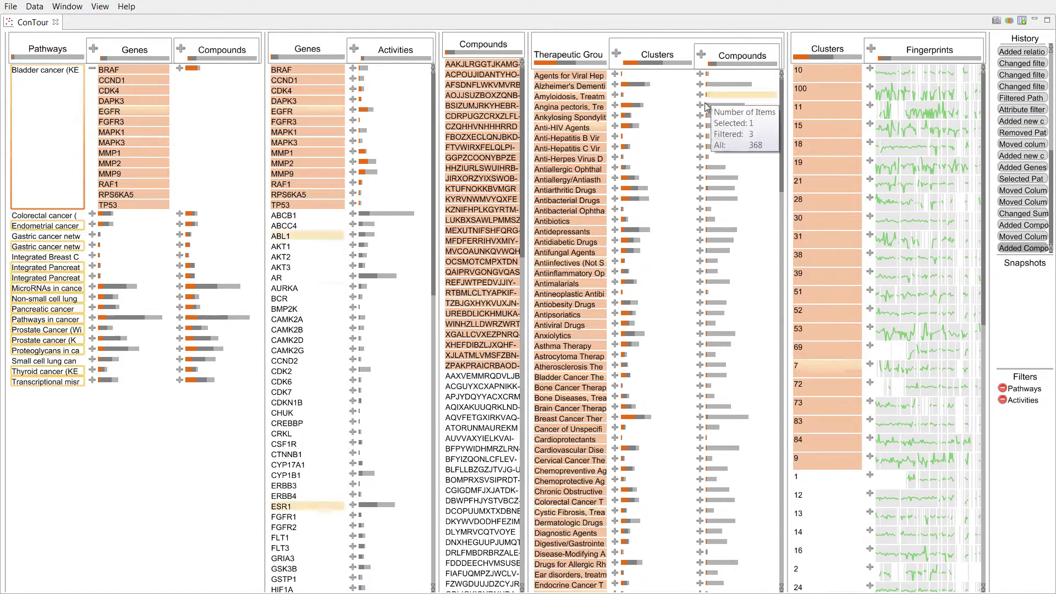
# - Select Antidepressants in the Therapeutic Groups and expand its nested clusters and compounds
pyautogui.click(596, 231)
pyautogui.moveTo(621, 235)
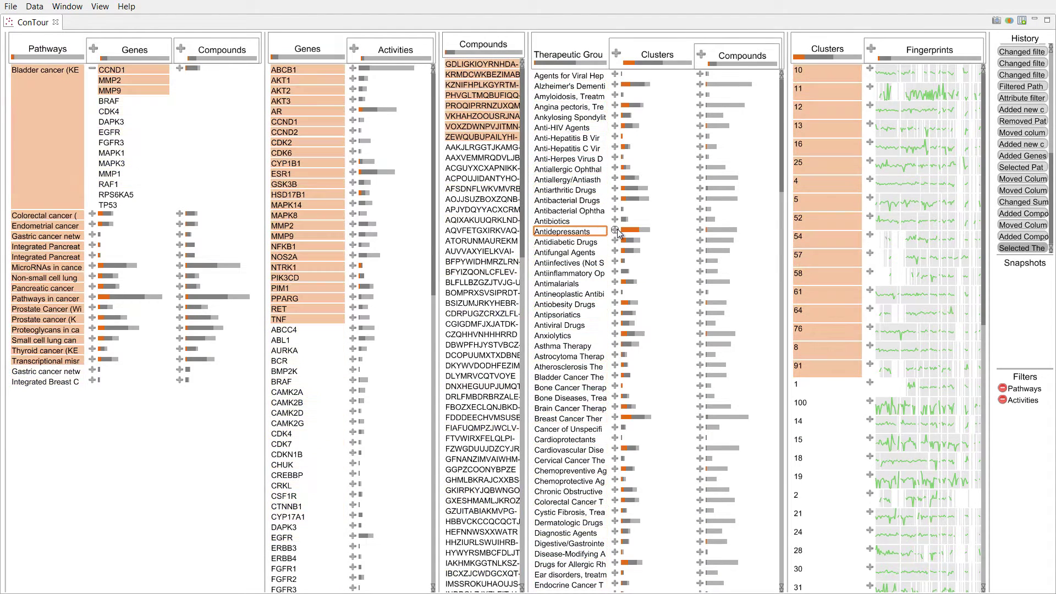
pyautogui.click(615, 230)
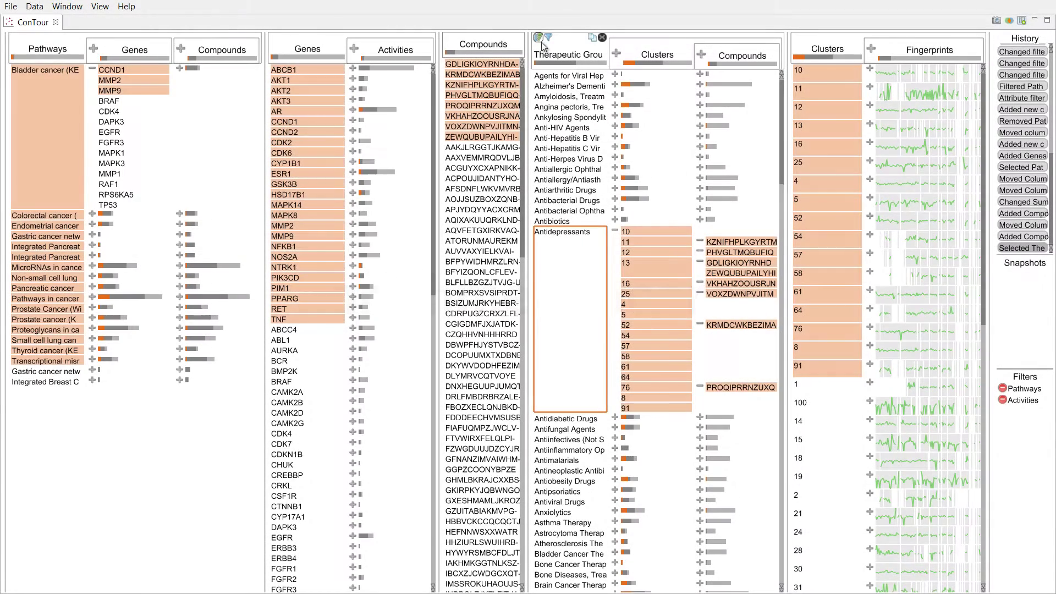
# - Choose enrichment score as the sorting criterion for Therapeutic Groups and start creating a new score
pyautogui.click(539, 38)
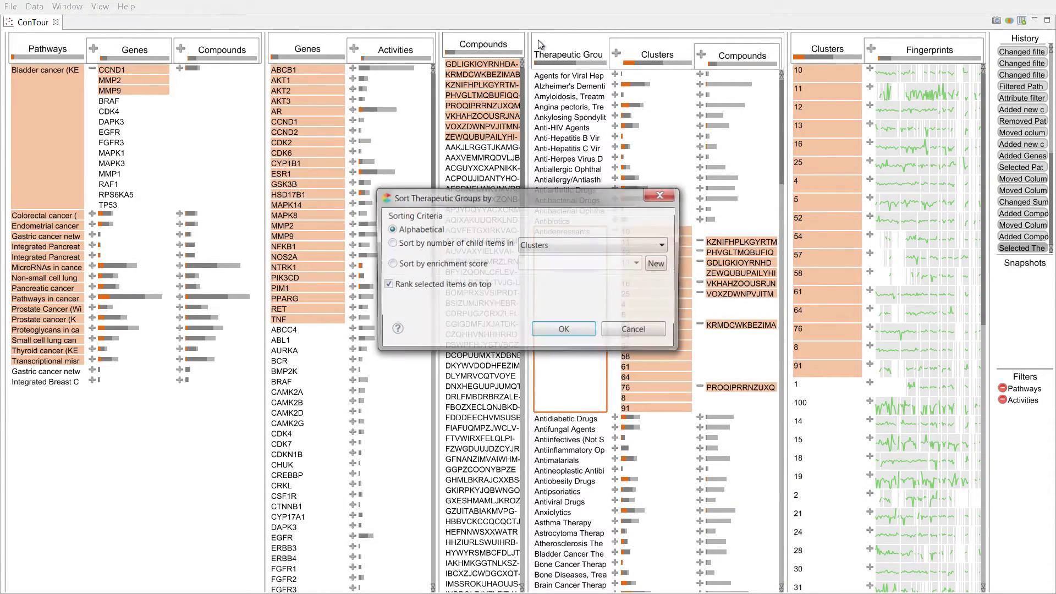
pyautogui.click(455, 268)
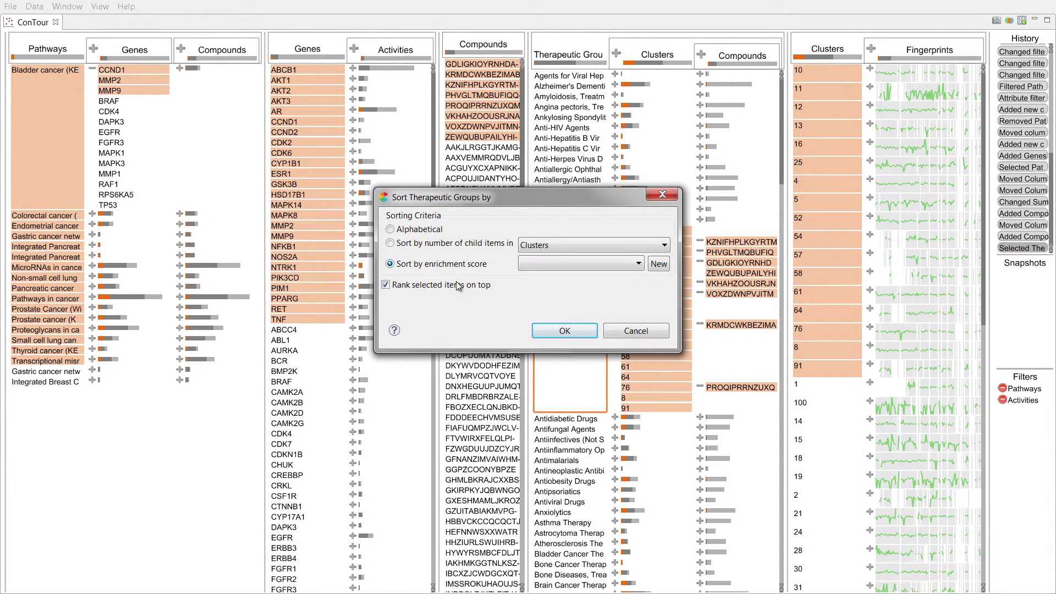
pyautogui.click(658, 264)
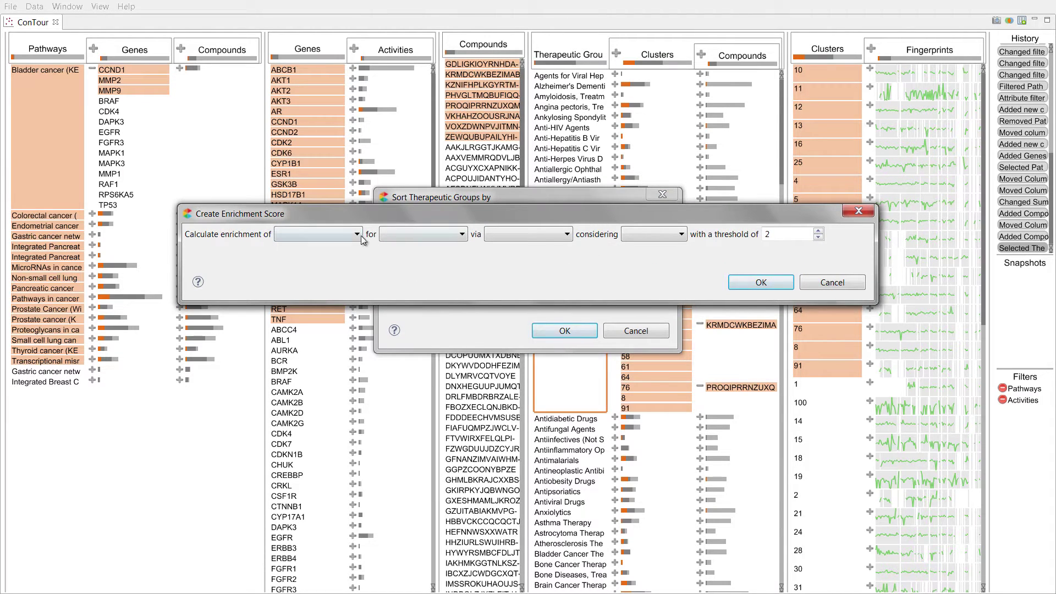
# - Define the enrichment of Therapeutic Groups for Clusters via Compounds, considering filtered items with a threshold of 3, and apply the sort
pyautogui.click(356, 237)
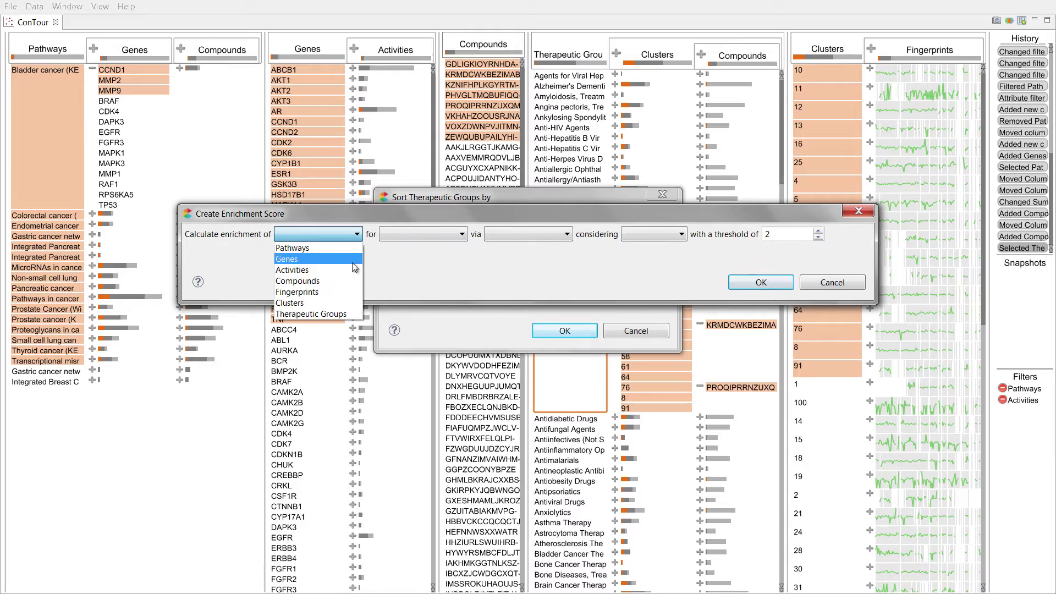
pyautogui.click(339, 314)
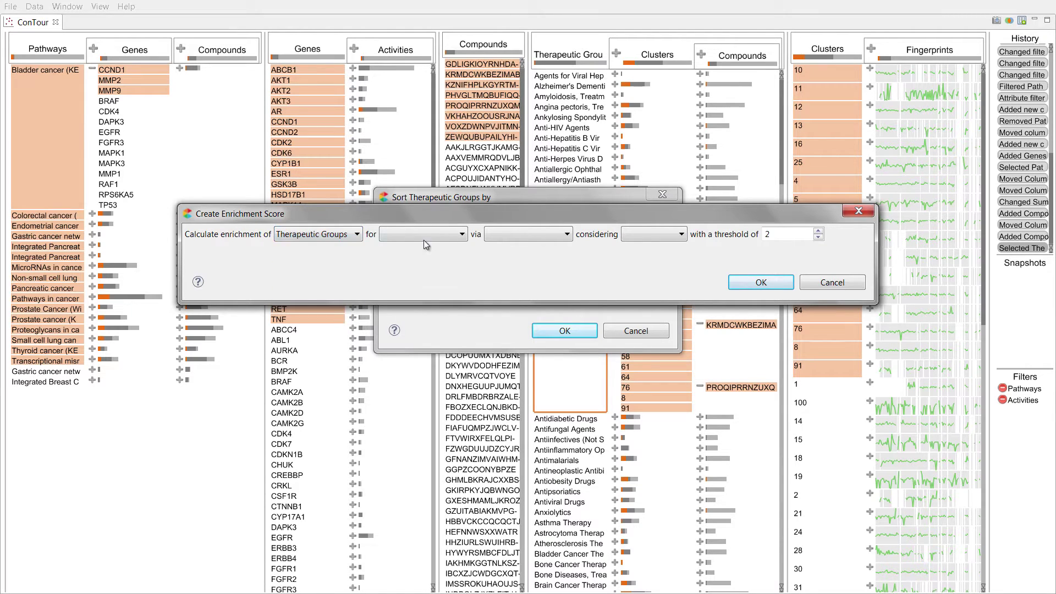
pyautogui.click(427, 236)
pyautogui.click(420, 304)
pyautogui.click(506, 228)
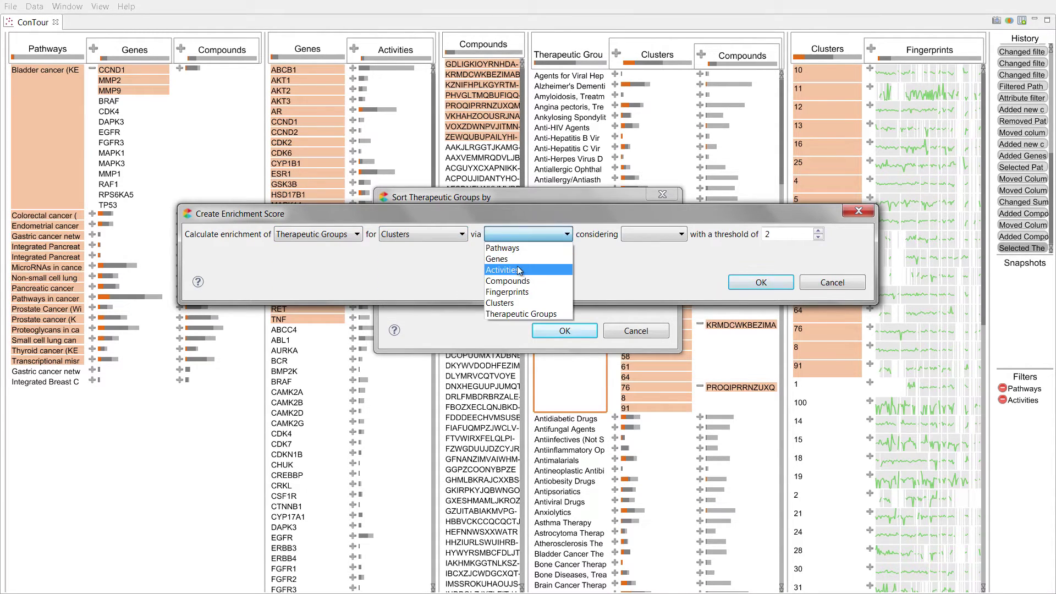
pyautogui.click(517, 282)
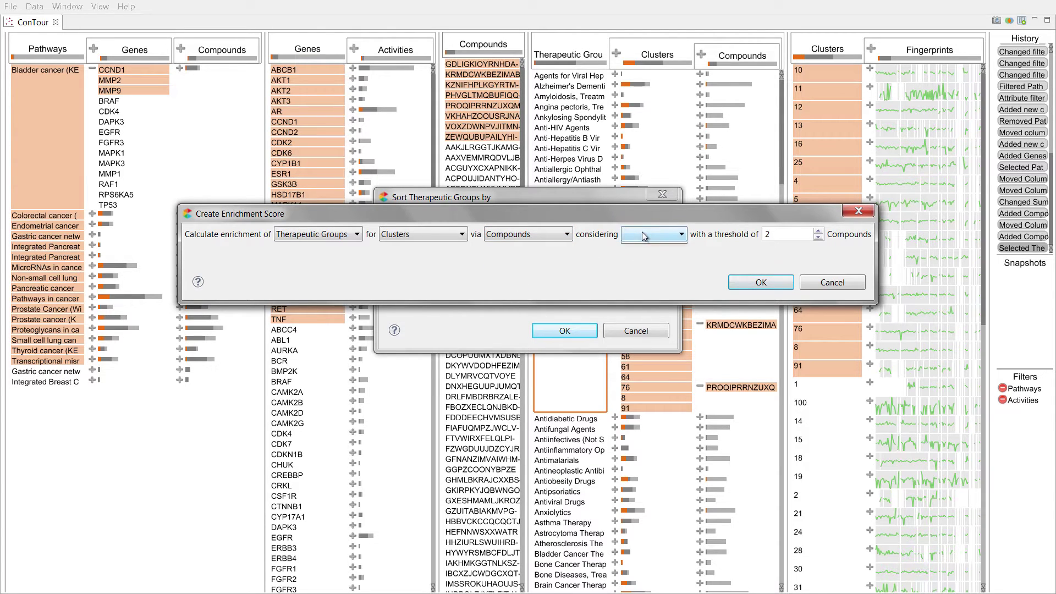
pyautogui.click(643, 232)
pyautogui.click(642, 258)
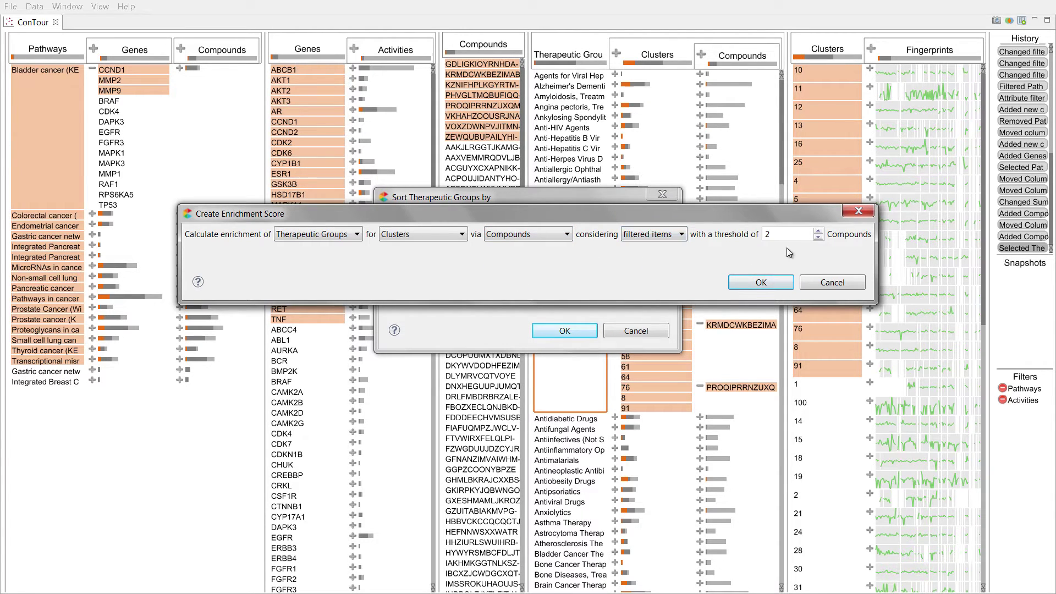
pyautogui.click(818, 232)
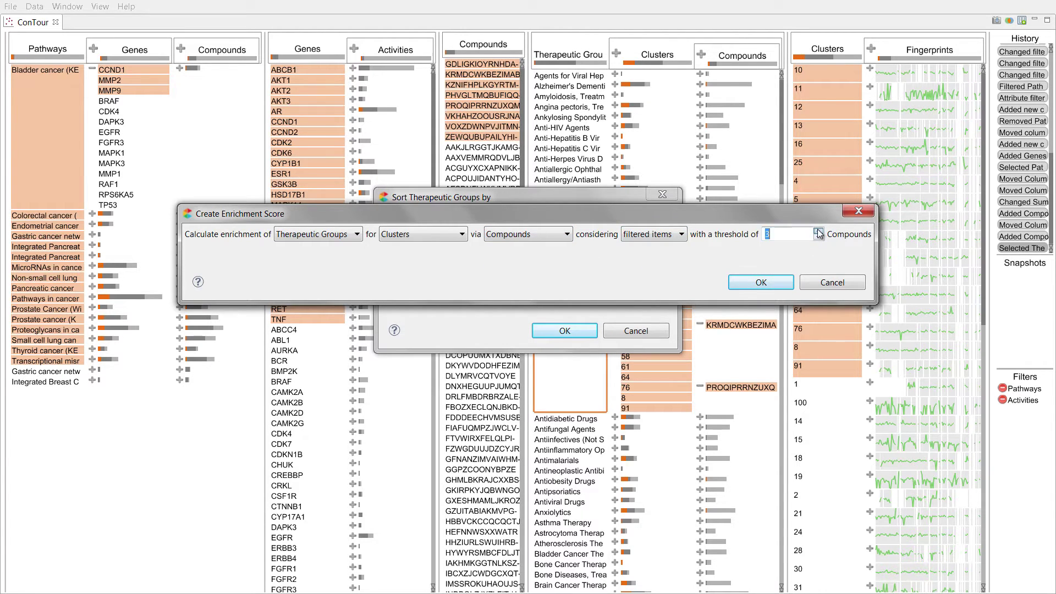
pyautogui.click(759, 283)
pyautogui.click(554, 330)
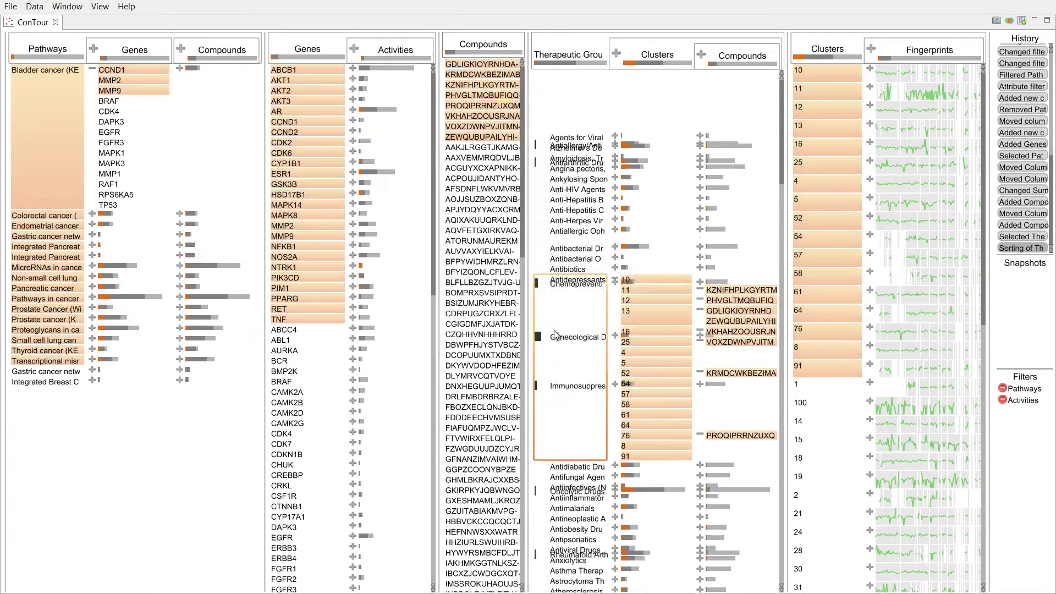
# - Sort the nested Clusters by the Therapeutic Groups enrichment score without ranking selected items on top, and expand the hormone replacement group
pyautogui.moveTo(631, 51)
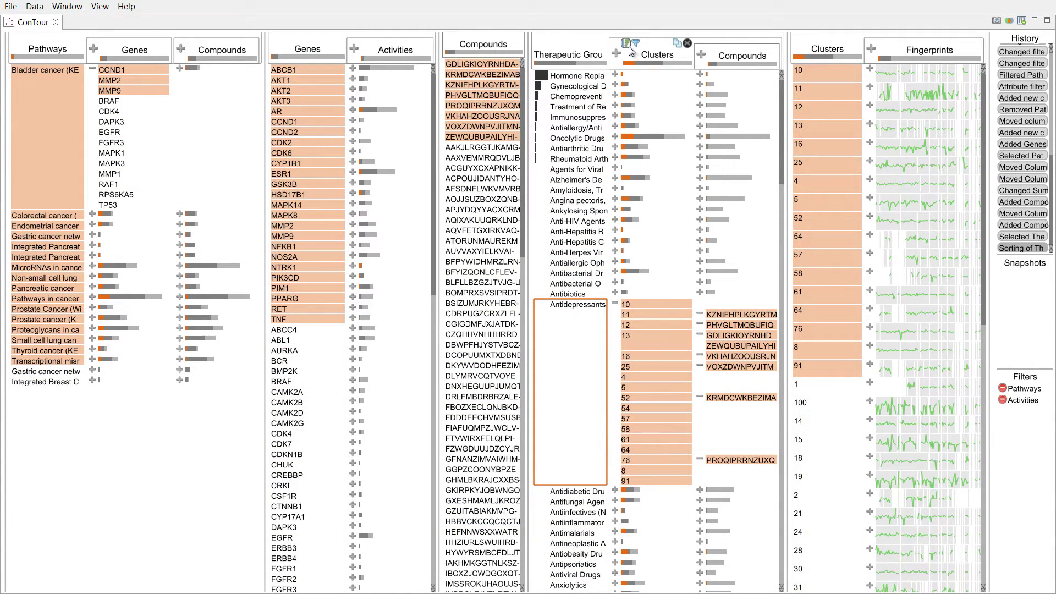
pyautogui.click(627, 44)
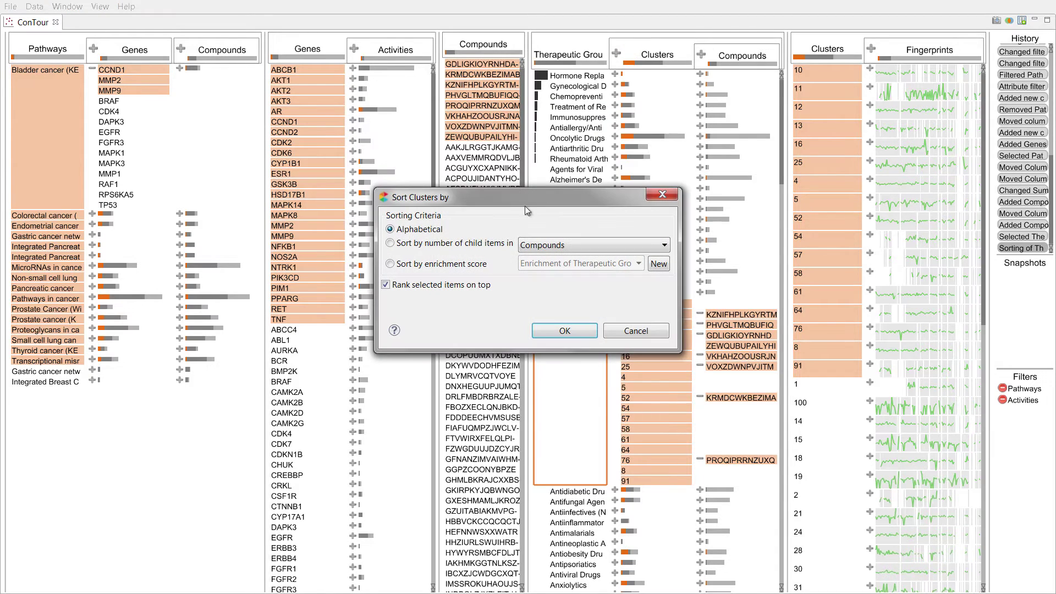
pyautogui.click(461, 265)
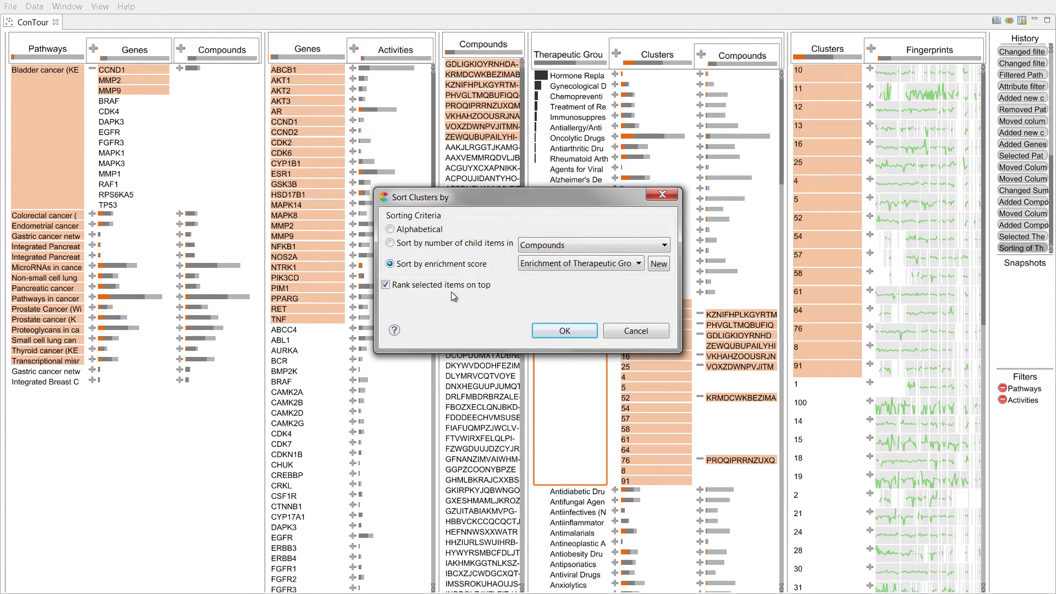
pyautogui.click(449, 287)
pyautogui.click(556, 328)
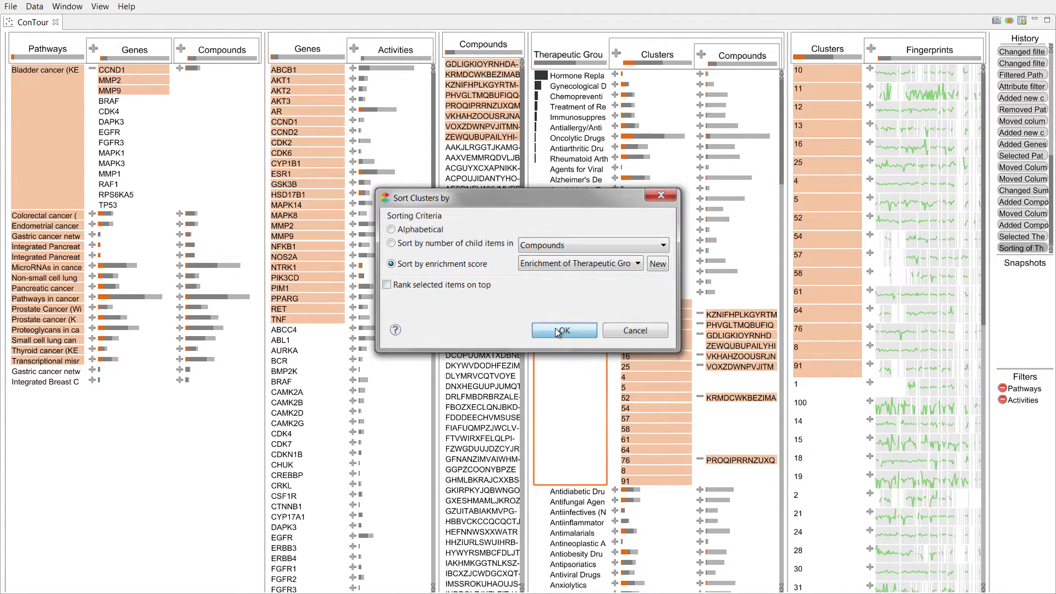
pyautogui.click(615, 75)
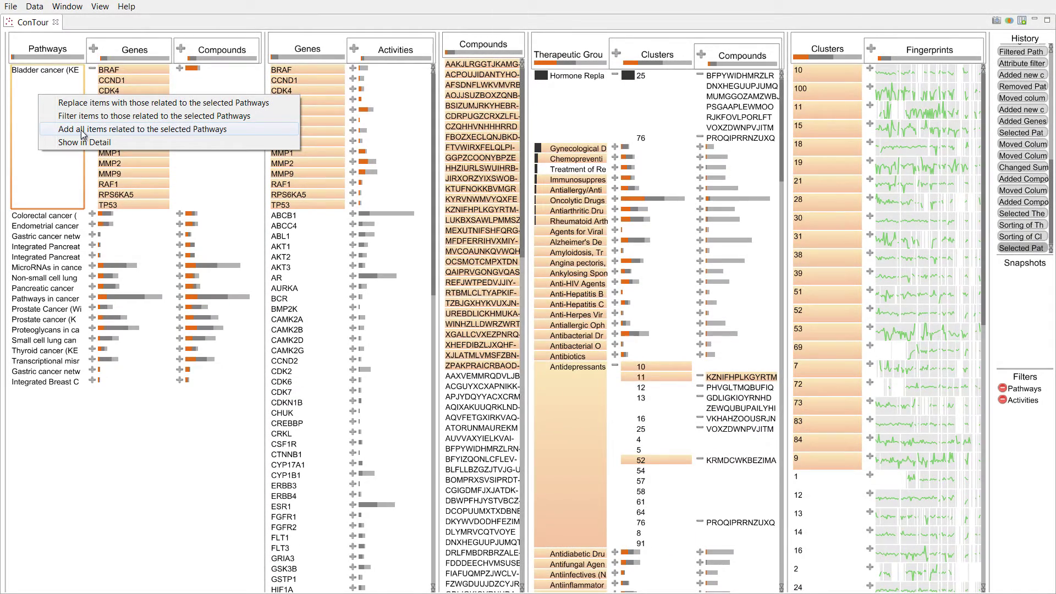
# - Show the Bladder cancer (KEGG) pathway in detail and enlarge the detail view
pyautogui.click(82, 142)
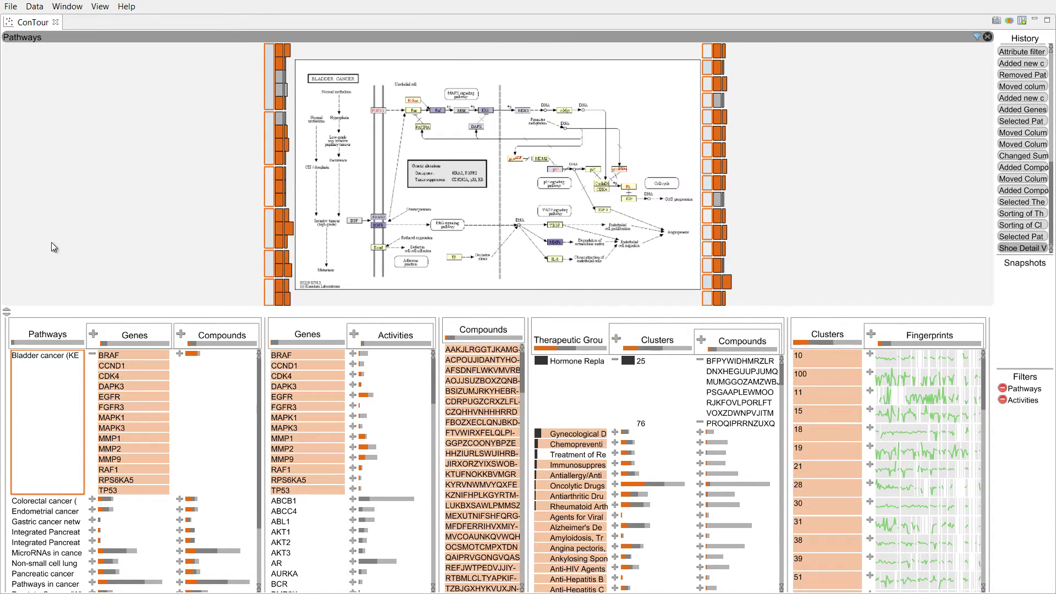
pyautogui.click(8, 316)
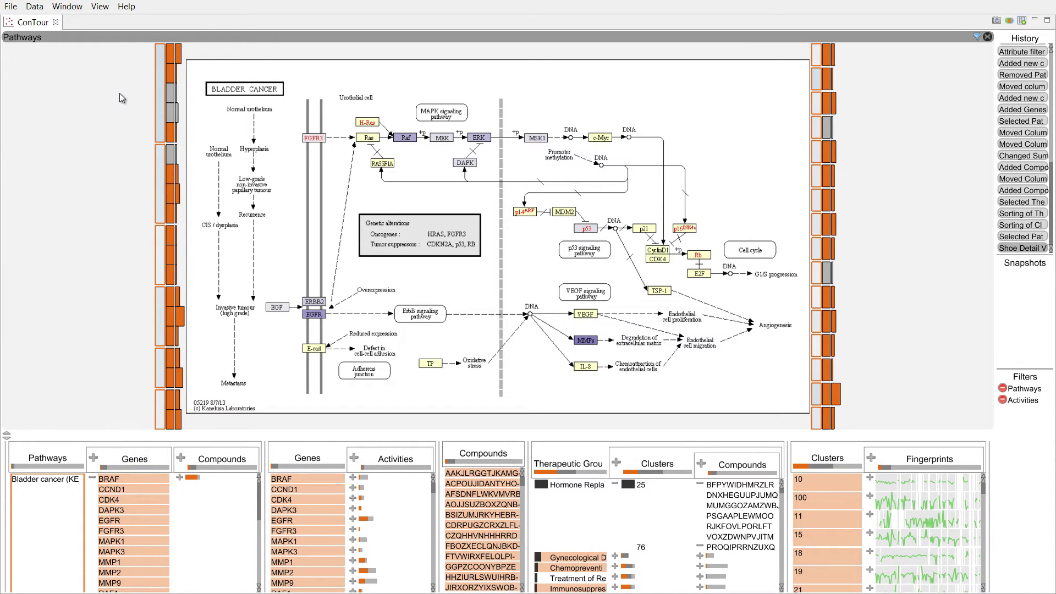
# - Select the first compound in the strip beside the pathway map to highlight its related genes
pyautogui.moveTo(182, 73)
pyautogui.moveTo(164, 213)
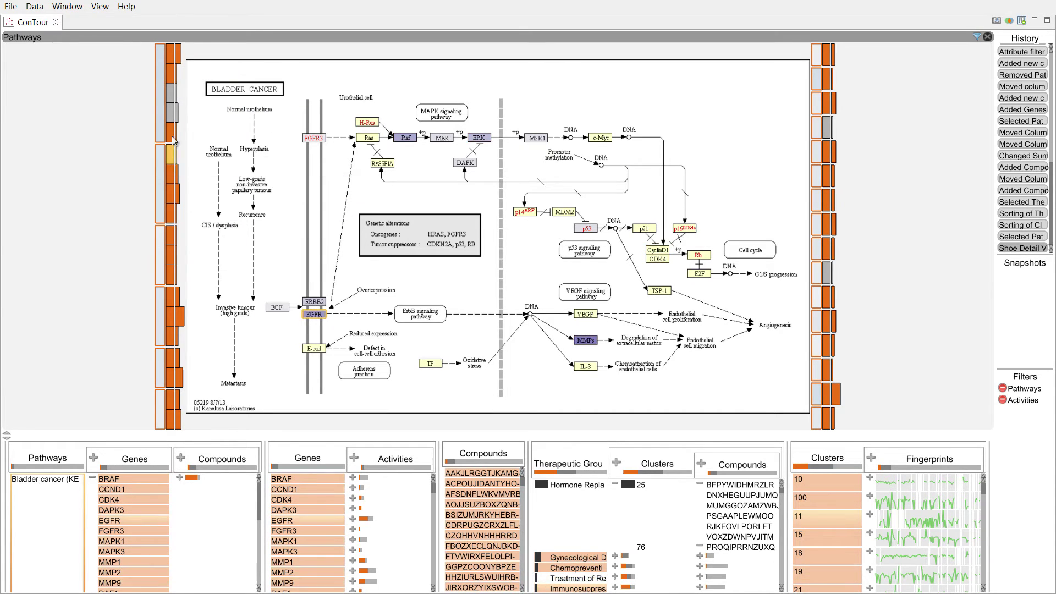
pyautogui.click(174, 62)
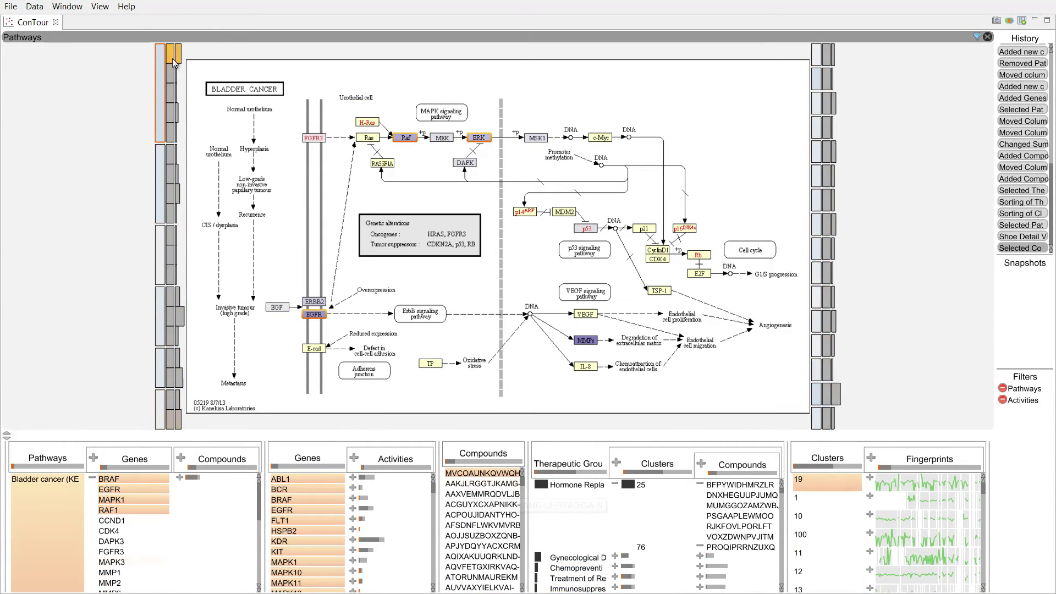
# - Select the first three compounds of cluster 25 in the hormone replacement group and show them in detail
pyautogui.click(728, 490)
pyautogui.keyDown('ctrl'); pyautogui.click(728, 496); pyautogui.keyUp('ctrl')
pyautogui.keyDown('ctrl'); pyautogui.click(729, 506); pyautogui.keyUp('ctrl')
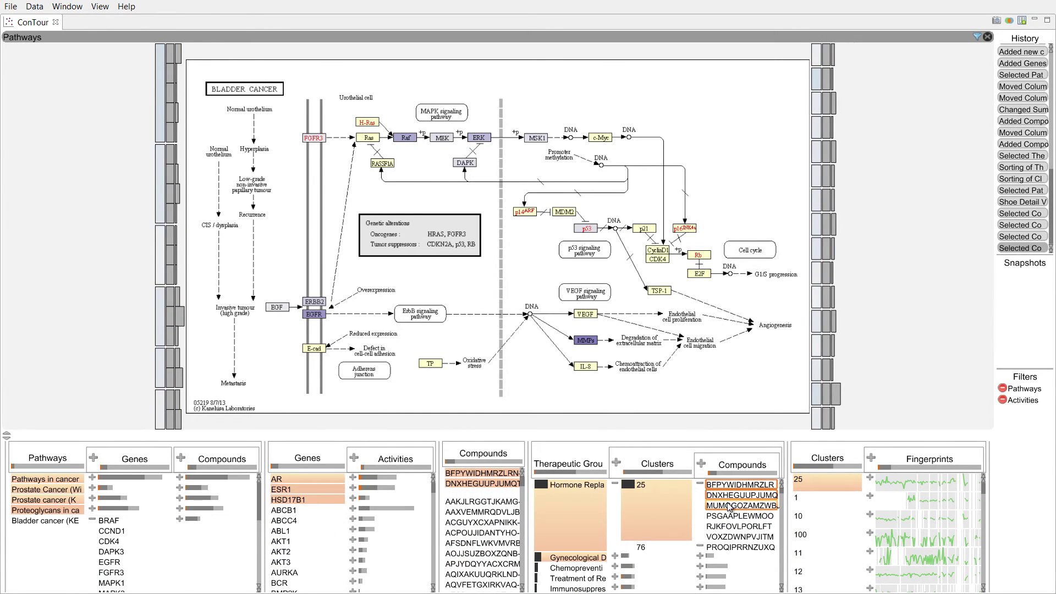
pyautogui.rightClick(729, 505)
pyautogui.click(763, 550)
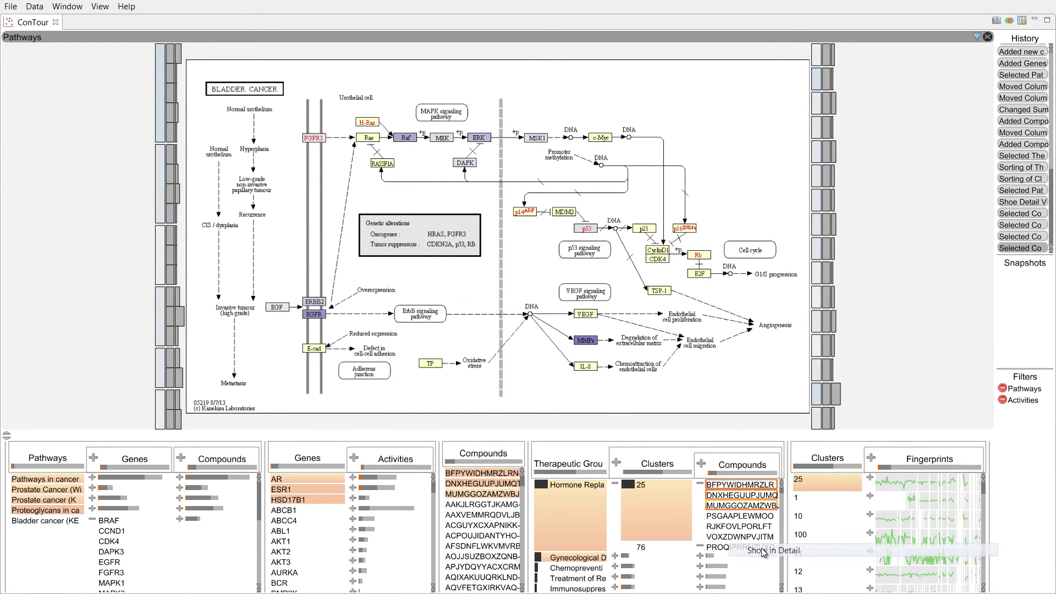